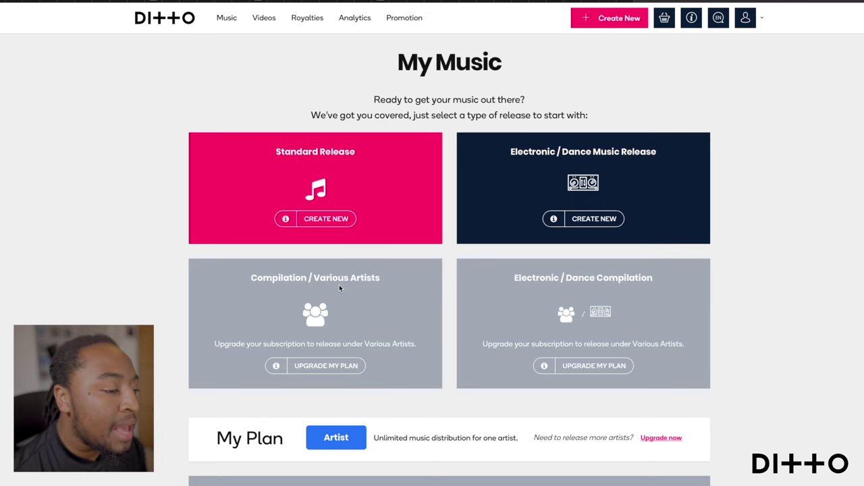
# - Create a new standard release titled 'My First Release'
pyautogui.scroll(-1, 361, 302)
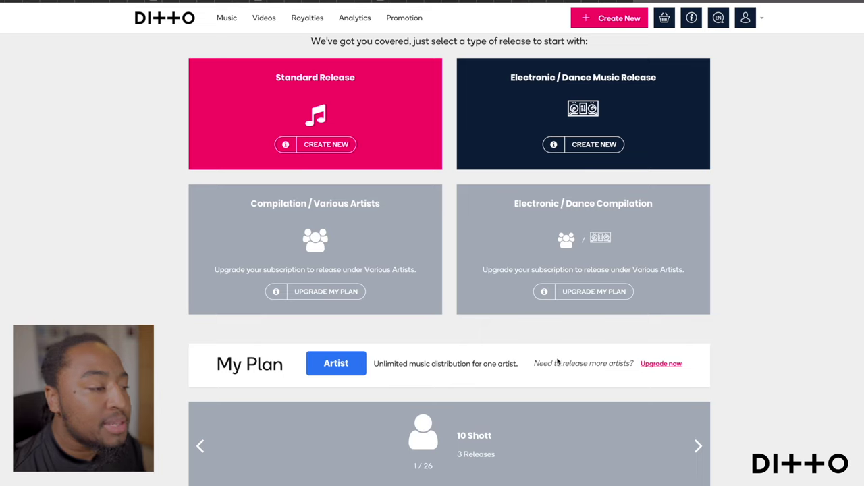
pyautogui.scroll(1, 384, 294)
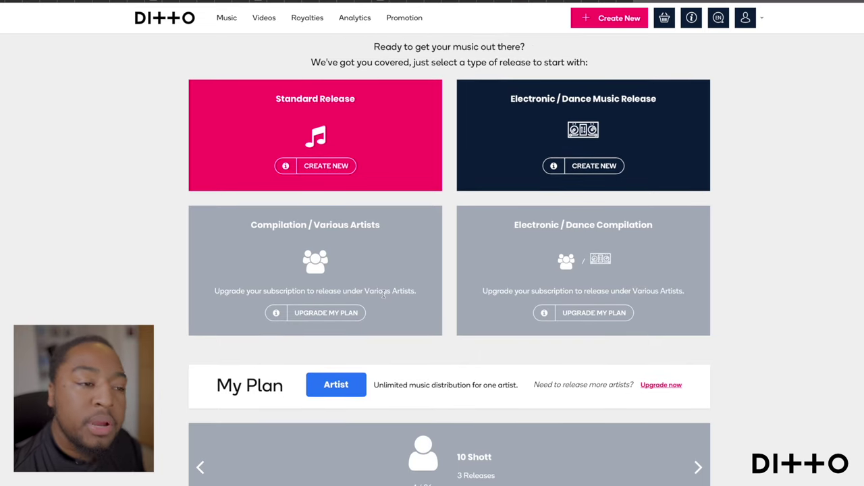
pyautogui.scroll(-2, 386, 294)
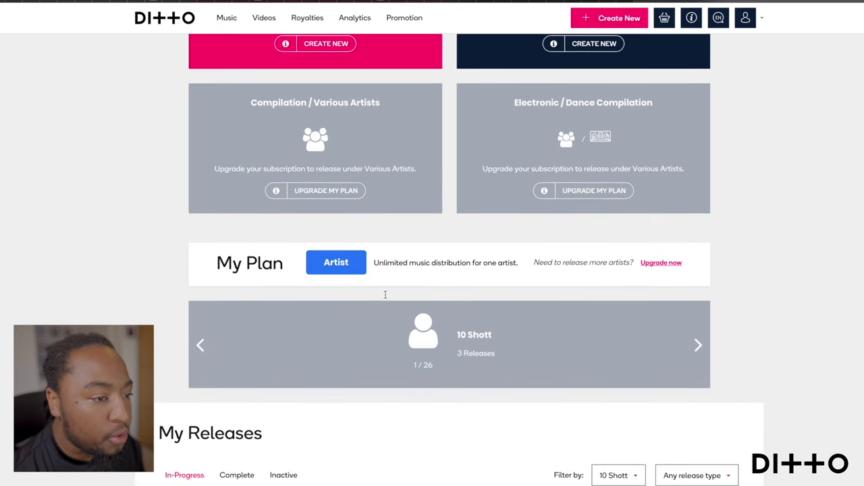
pyautogui.scroll(2, 385, 296)
pyautogui.click(334, 185)
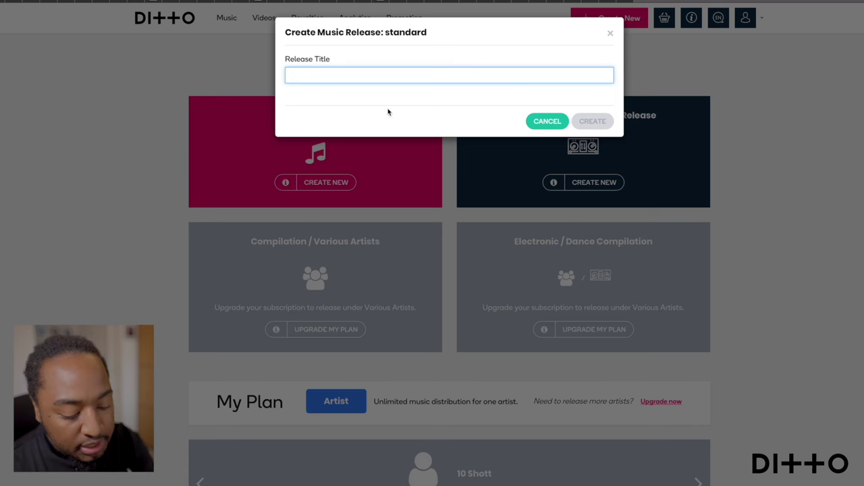
pyautogui.write('My First Release')
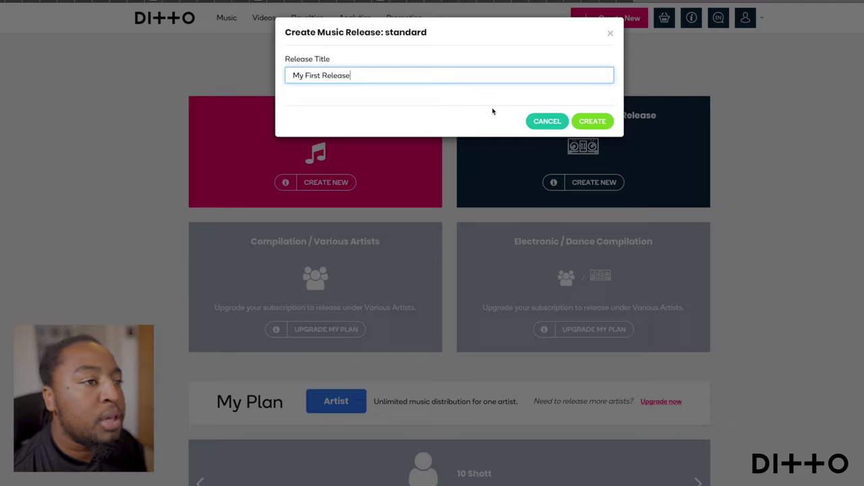
pyautogui.click(585, 125)
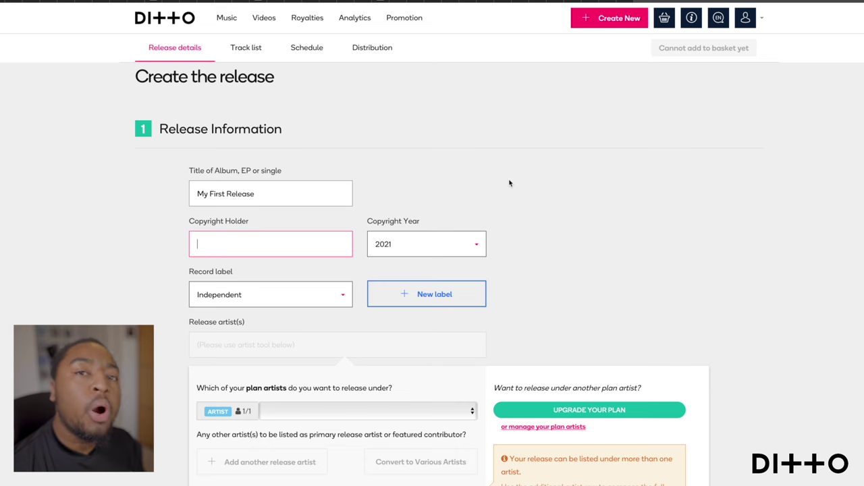
# - Set I AM VITAL as copyright holder and I AM VITAL Limited as record label
pyautogui.write('I AM VITAL')
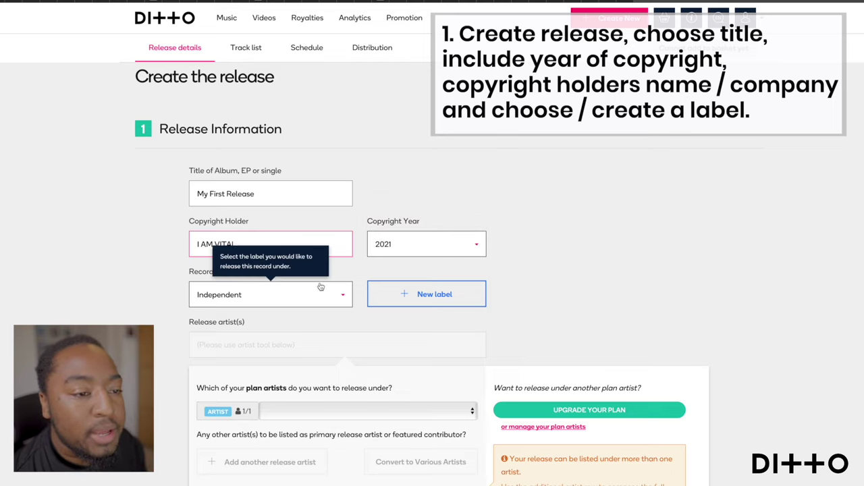
pyautogui.click(276, 294)
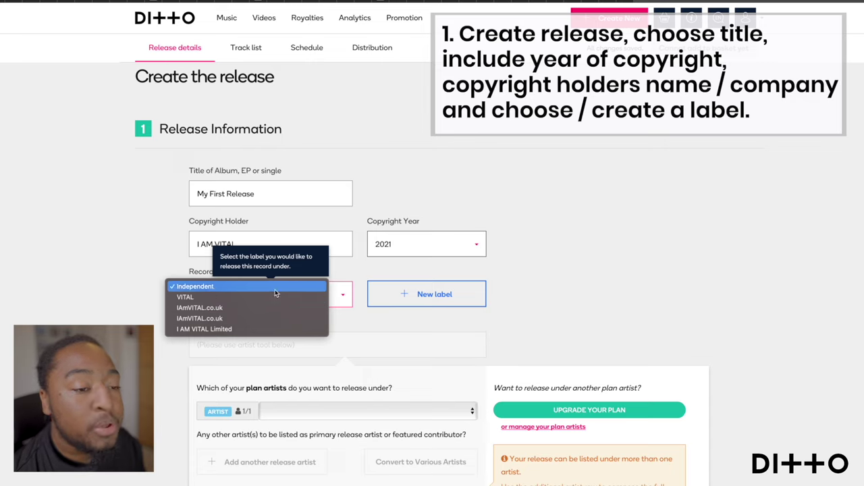
pyautogui.click(260, 328)
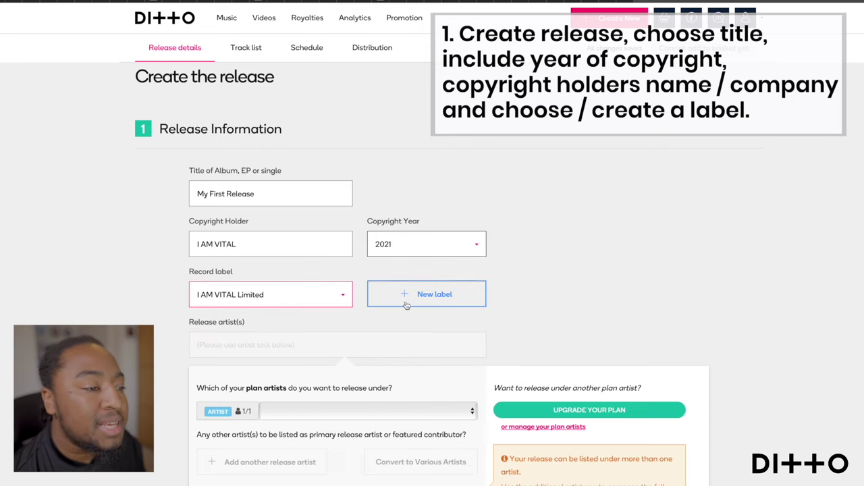
pyautogui.scroll(-2, 240, 292)
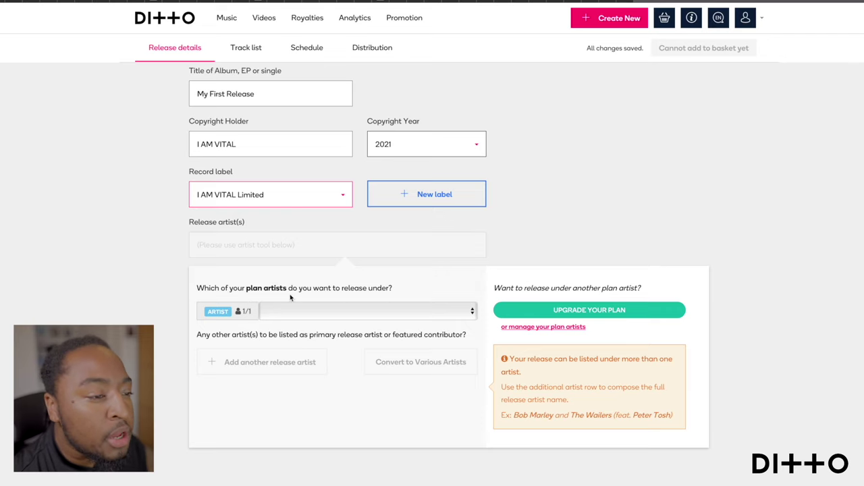
# - Set VITAL POWERS as main release artist and add Jinx as a Featured artist
pyautogui.click(344, 312)
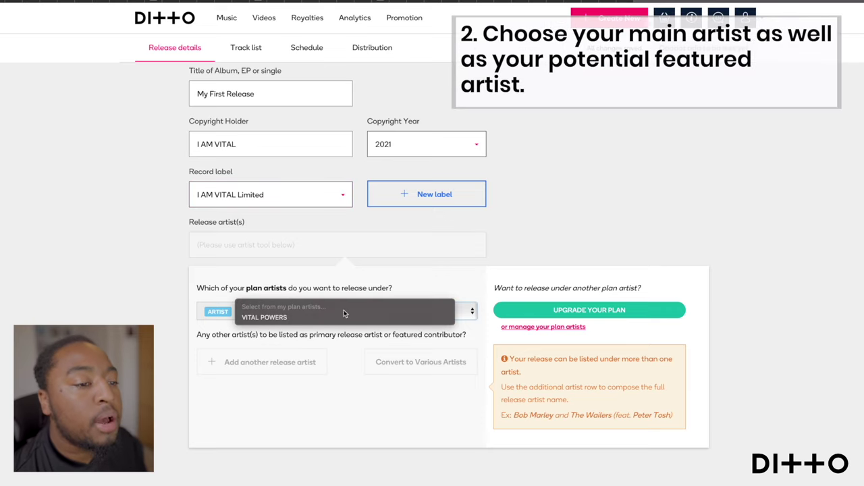
pyautogui.click(303, 317)
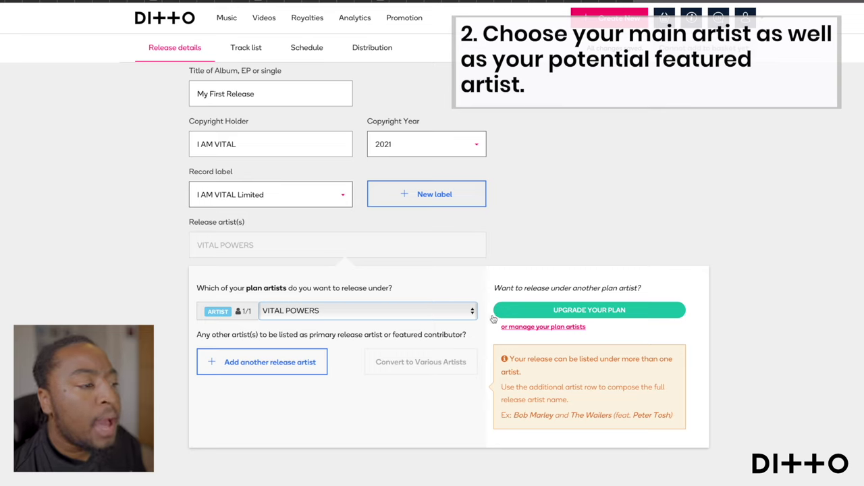
pyautogui.click(291, 362)
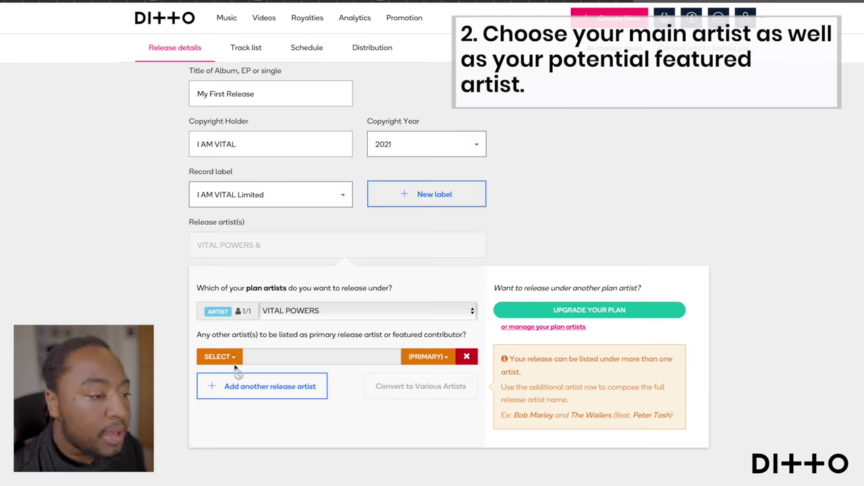
pyautogui.click(421, 356)
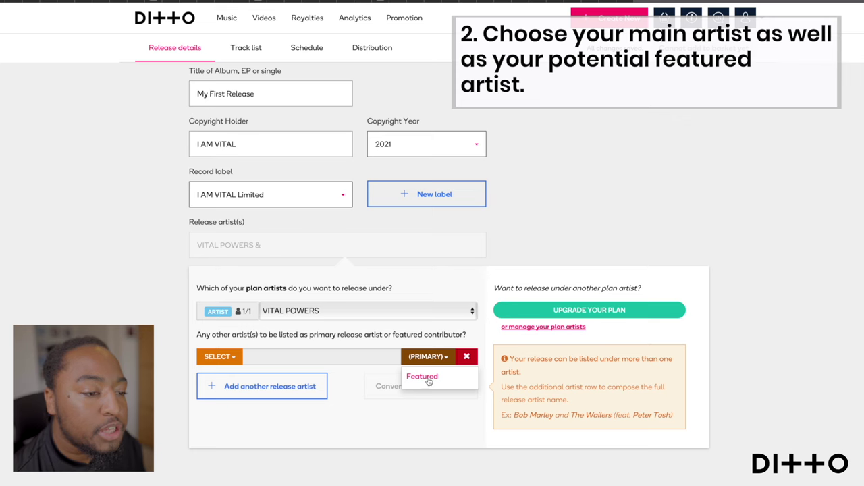
pyautogui.click(428, 378)
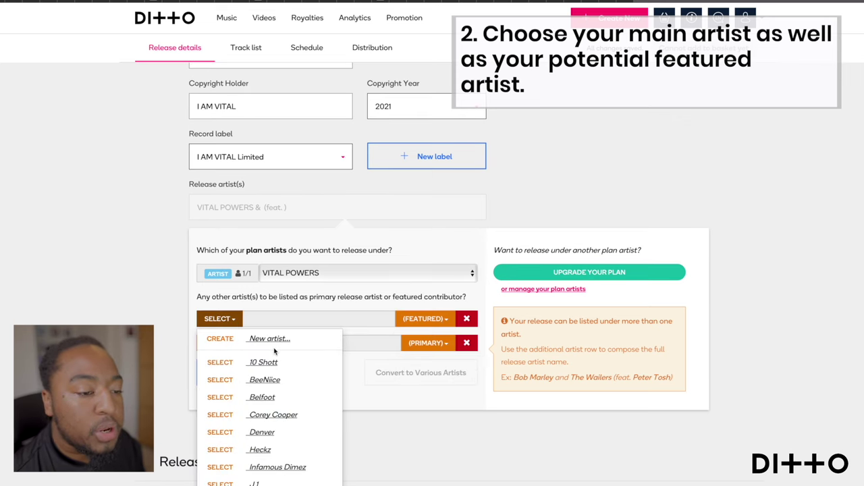
pyautogui.scroll(-2, 275, 351)
pyautogui.scroll(-6, 275, 351)
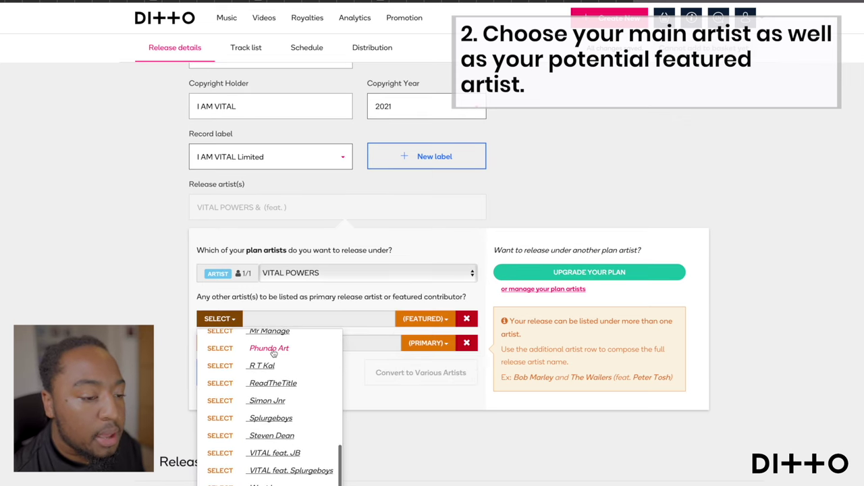
pyautogui.scroll(4, 292, 409)
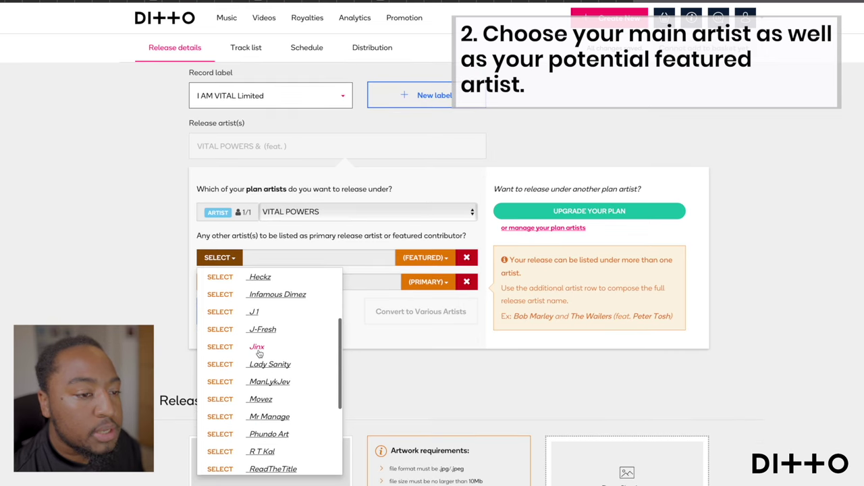
pyautogui.click(258, 351)
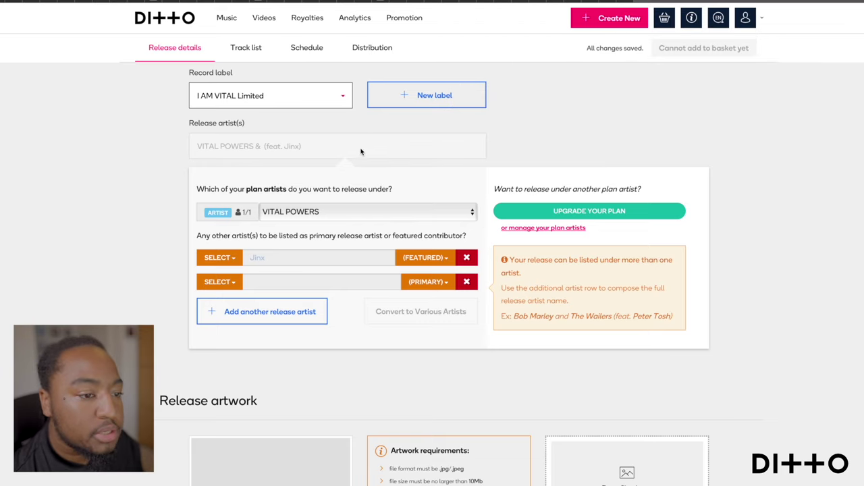
pyautogui.scroll(-3, 362, 215)
pyautogui.scroll(-1, 418, 196)
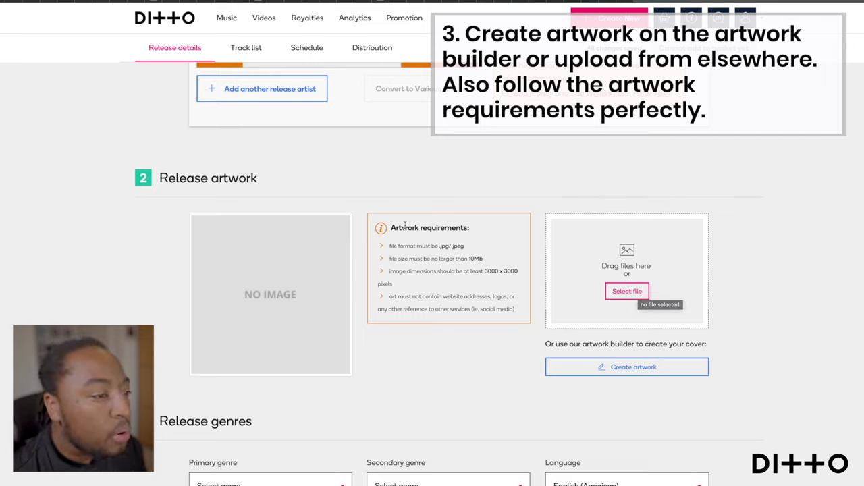
pyautogui.moveTo(390, 228); pyautogui.dragTo(485, 235)
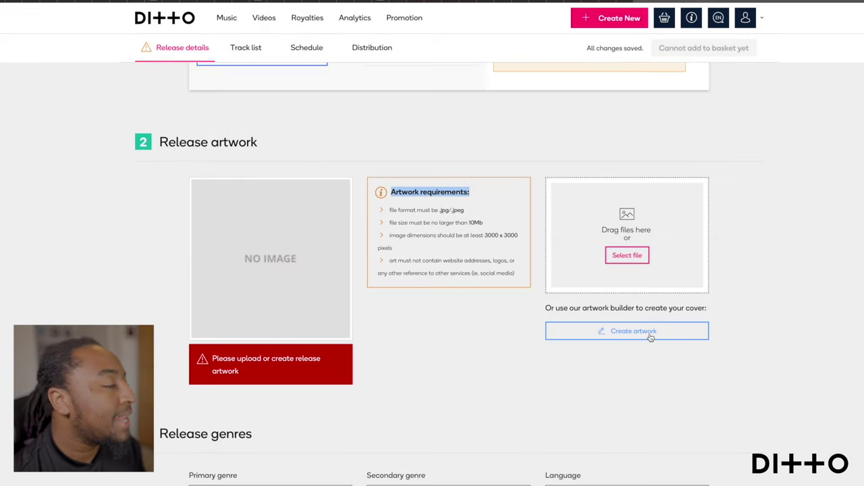
# - Start a cover with the black-and-white guitar photo, desaturated, sepia-toned and darkened
pyautogui.click(651, 337)
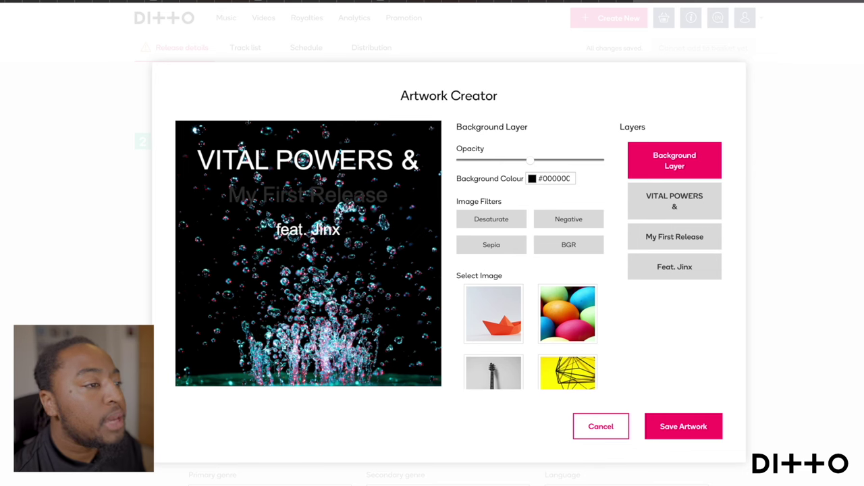
pyautogui.click(555, 323)
pyautogui.click(518, 365)
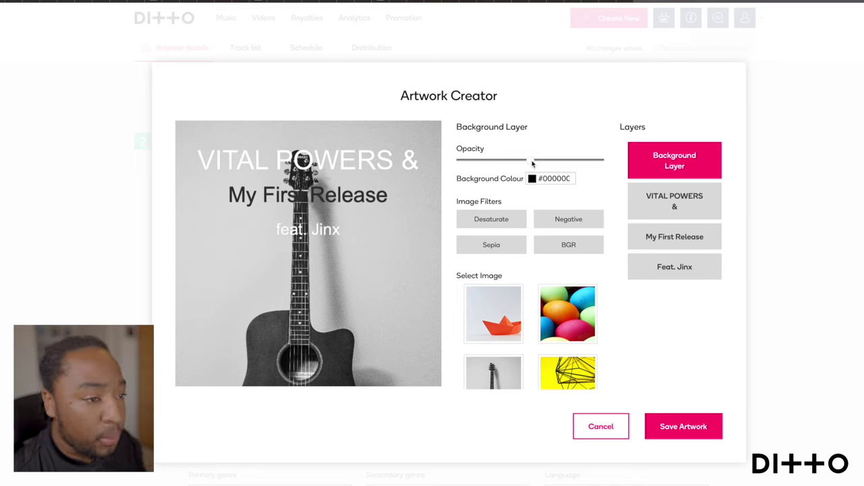
pyautogui.click(491, 219)
pyautogui.click(507, 247)
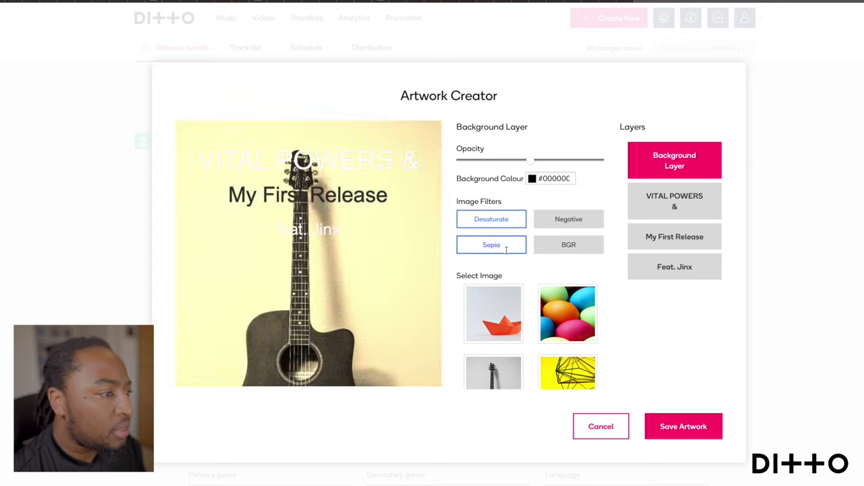
pyautogui.moveTo(530, 160)
pyautogui.mouseDown()
pyautogui.moveTo(563, 160)
pyautogui.moveTo(517, 160)
pyautogui.mouseUp()
# - Give VITAL POWERS an outlined font; reposition and letter-space the My First Release title
pyautogui.click(671, 200)
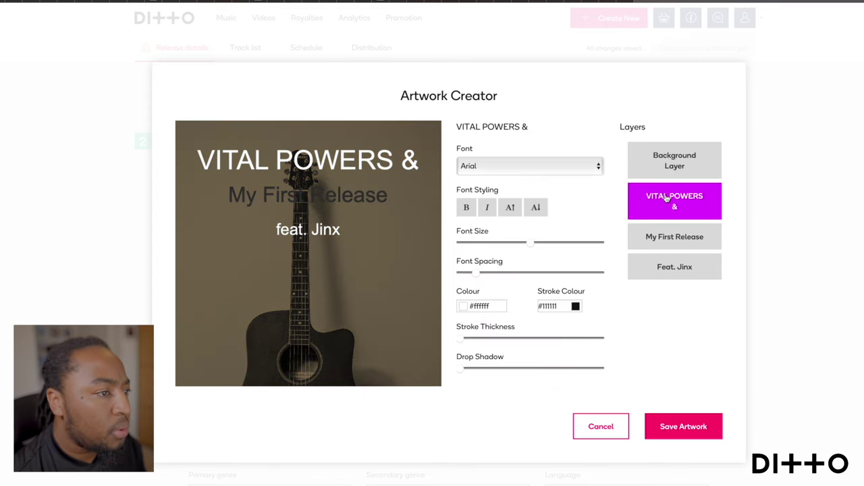
pyautogui.click(533, 166)
pyautogui.click(507, 185)
pyautogui.moveTo(292, 198); pyautogui.dragTo(263, 184)
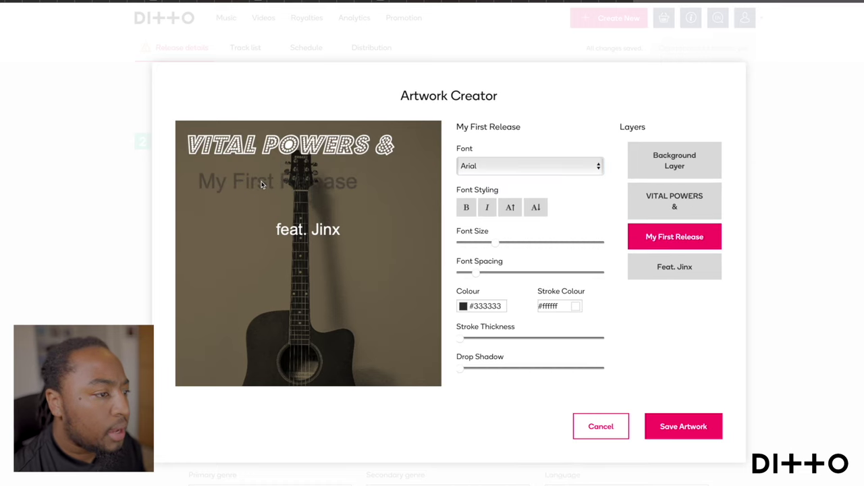
pyautogui.moveTo(476, 273); pyautogui.dragTo(508, 273)
pyautogui.moveTo(497, 243); pyautogui.dragTo(503, 244)
pyautogui.moveTo(317, 183); pyautogui.dragTo(353, 194)
# - Set My First Release in the Pricedown font, shrink it, and save the artwork
pyautogui.click(480, 169)
pyautogui.click(519, 195)
pyautogui.moveTo(513, 243)
pyautogui.mouseDown()
pyautogui.moveTo(492, 247)
pyautogui.moveTo(504, 247)
pyautogui.mouseUp()
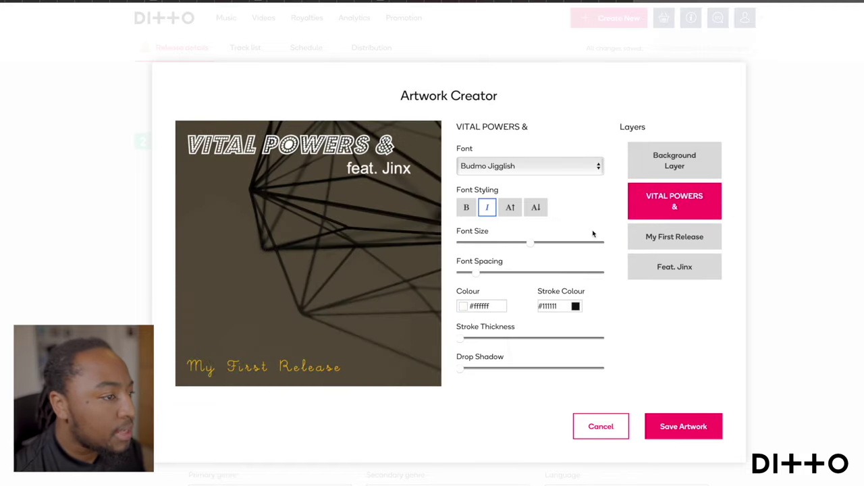
pyautogui.press('Down')
pyautogui.press('Down')
pyautogui.press('Down')
pyautogui.press('Down')
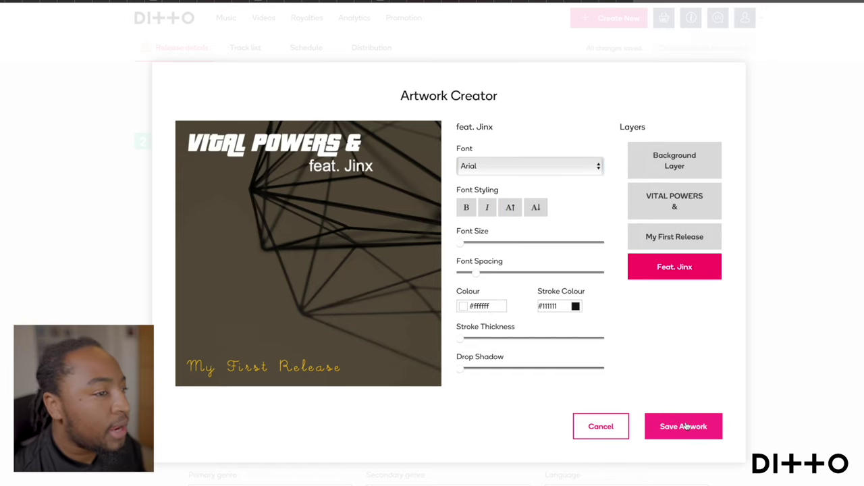
pyautogui.click(685, 427)
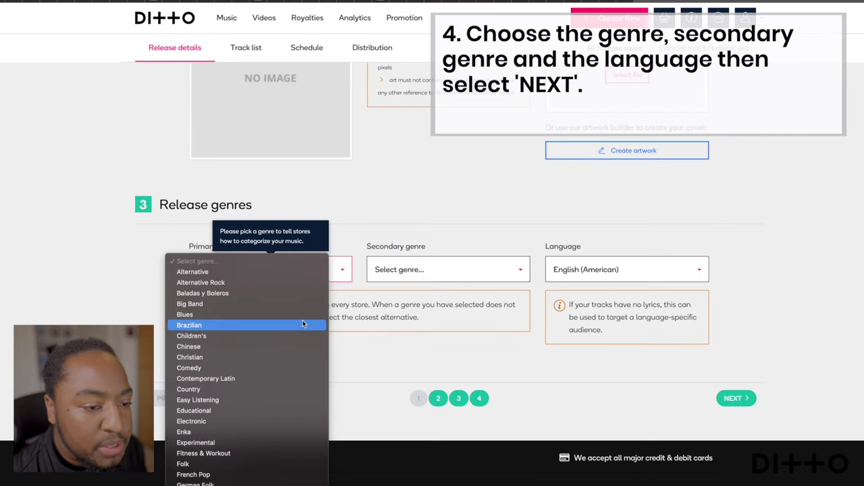
# - Set the primary genre to Hip-Hop/Rap and the secondary genre to Reggae
pyautogui.scroll(-5, 303, 320)
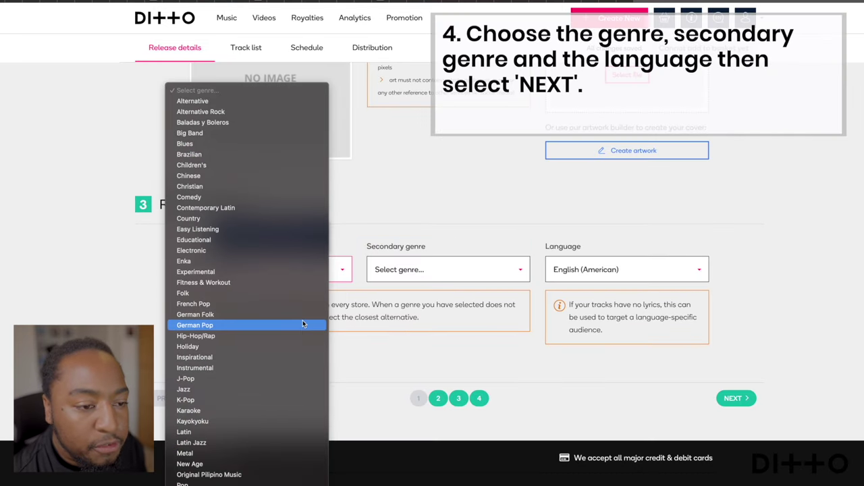
pyautogui.click(249, 337)
pyautogui.click(421, 274)
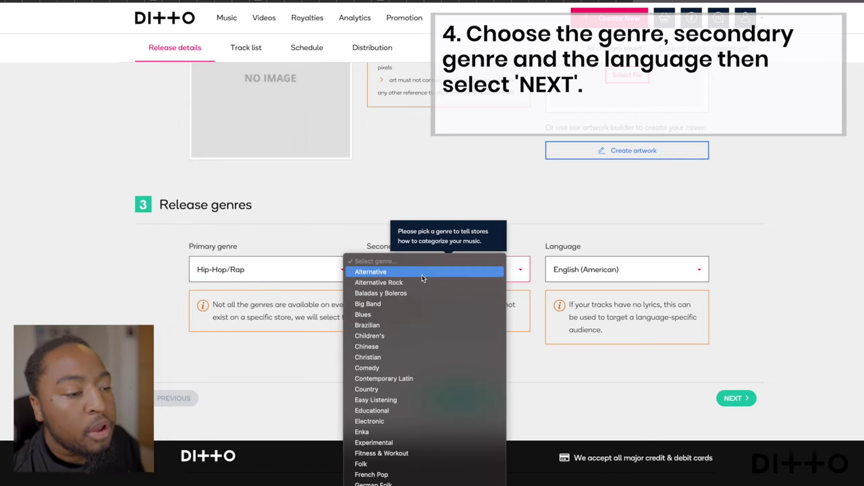
pyautogui.scroll(-8, 420, 405)
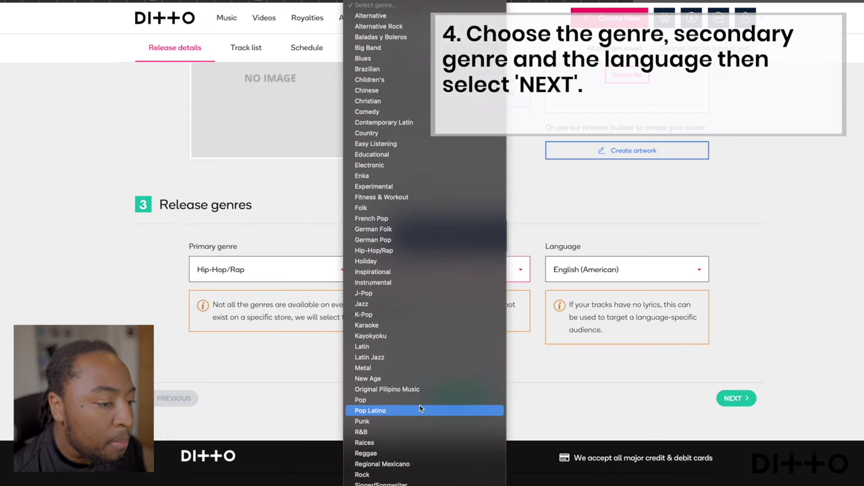
pyautogui.click(404, 456)
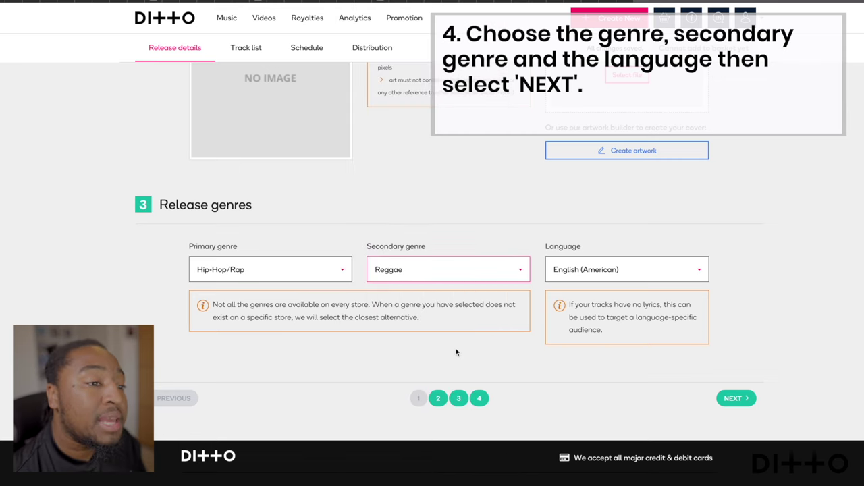
# - Set the language to English (British) and continue to the track list
pyautogui.click(607, 270)
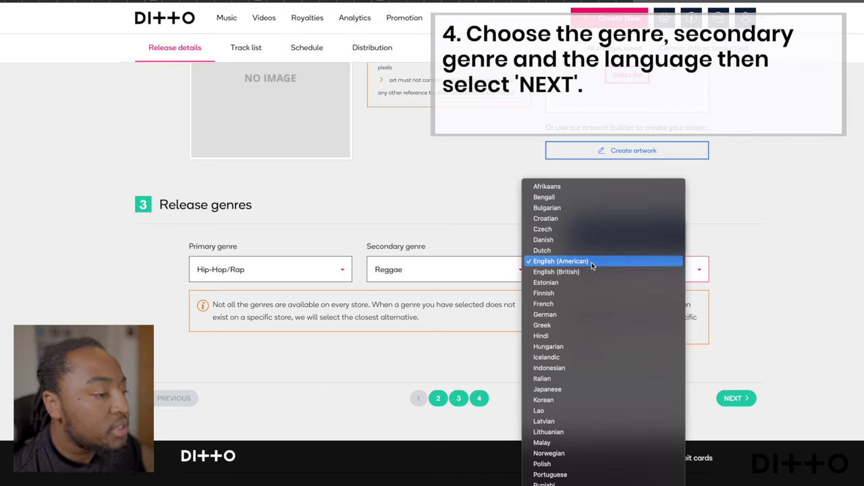
pyautogui.scroll(-3, 595, 365)
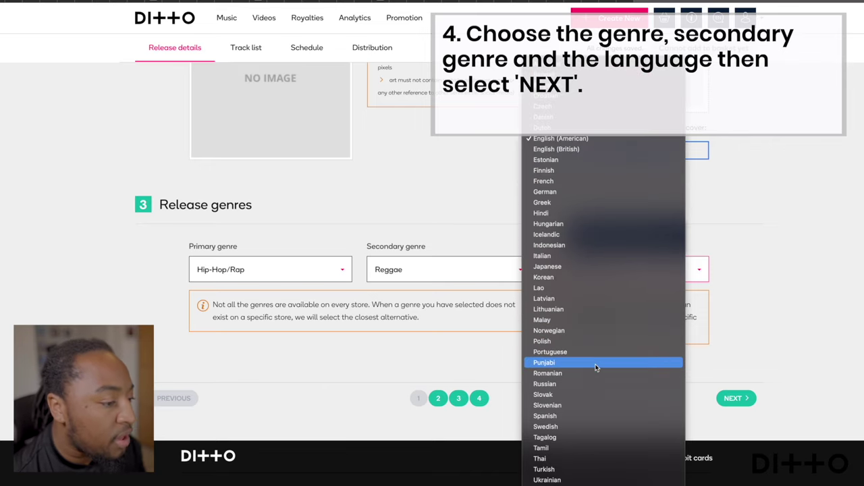
pyautogui.scroll(-2, 709, 311)
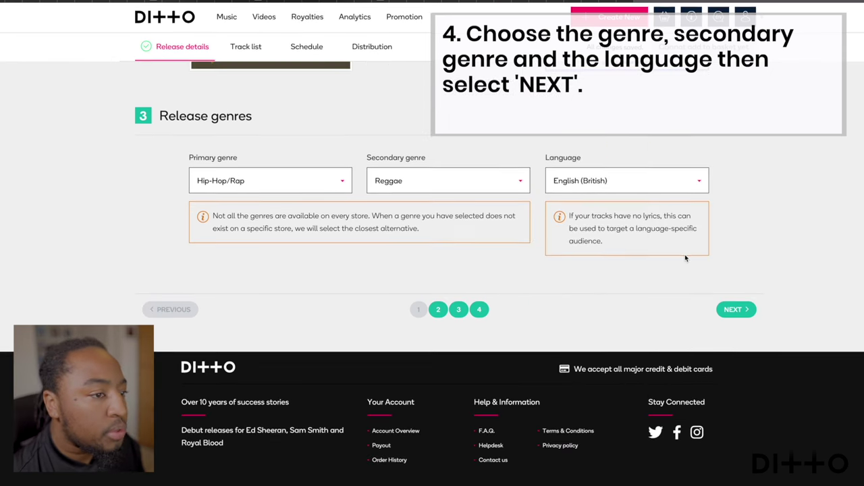
pyautogui.click(737, 310)
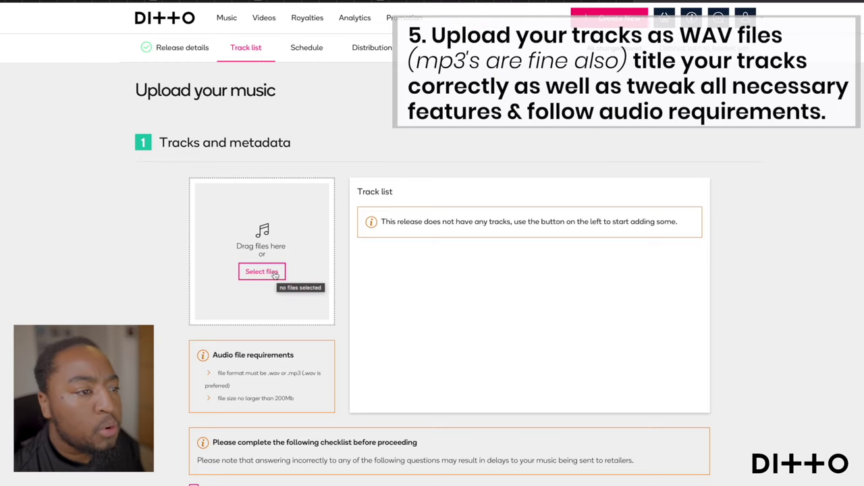
# - Upload the Endz Whistling master mp3, then select a second track file to upload
pyautogui.click(273, 272)
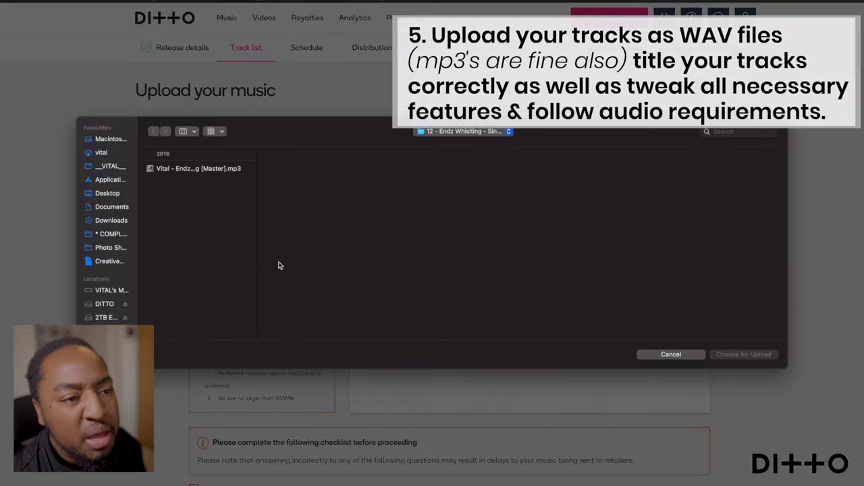
pyautogui.click(198, 169)
pyautogui.click(729, 356)
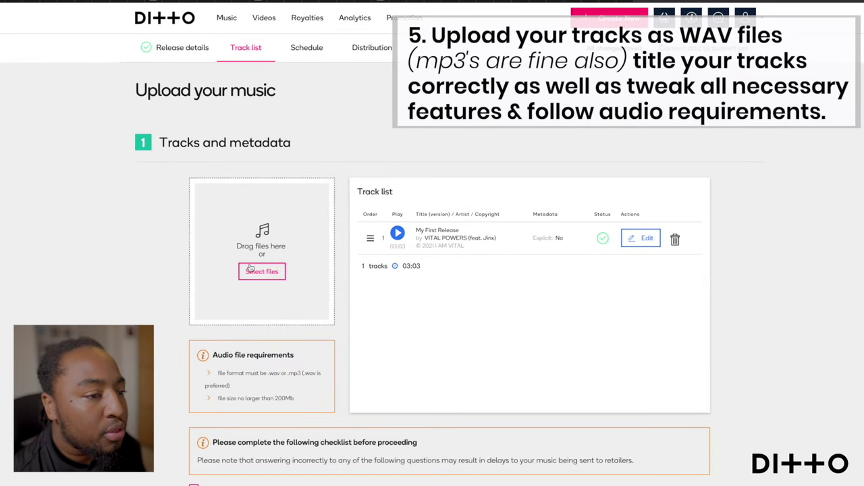
pyautogui.click(251, 269)
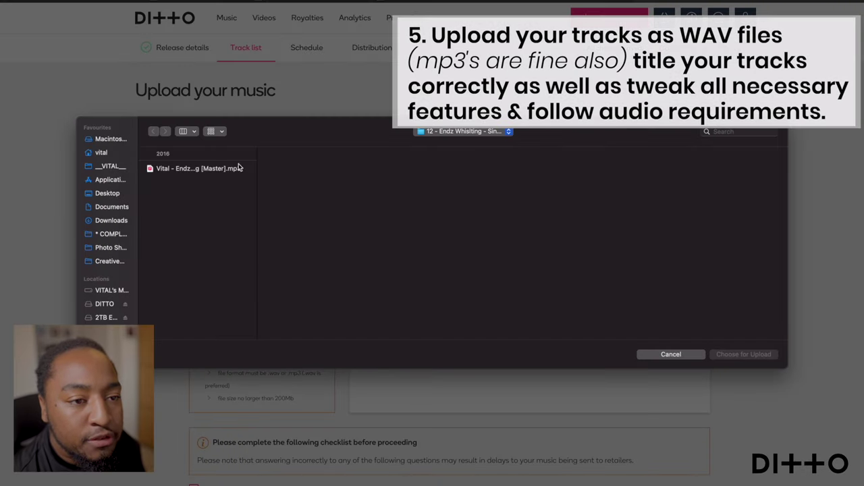
pyautogui.moveTo(138, 197); pyautogui.dragTo(194, 197)
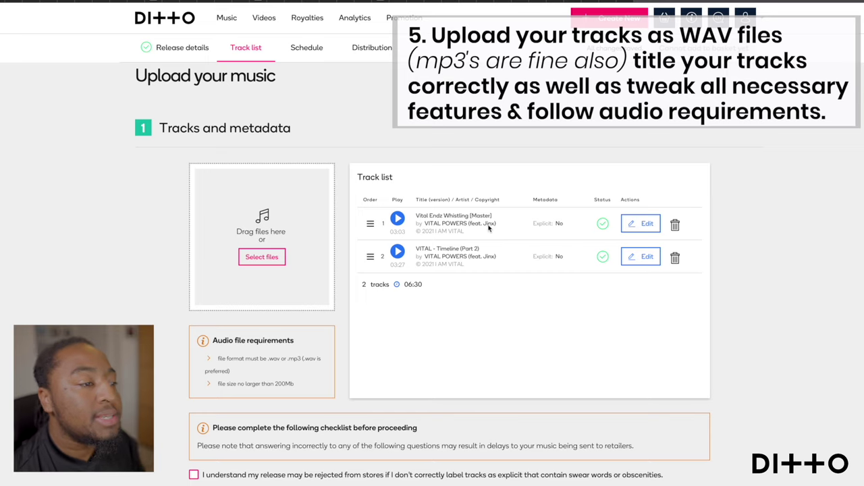
# - Edit track 1 and move its 30-second preview to start at 1:06
pyautogui.click(645, 226)
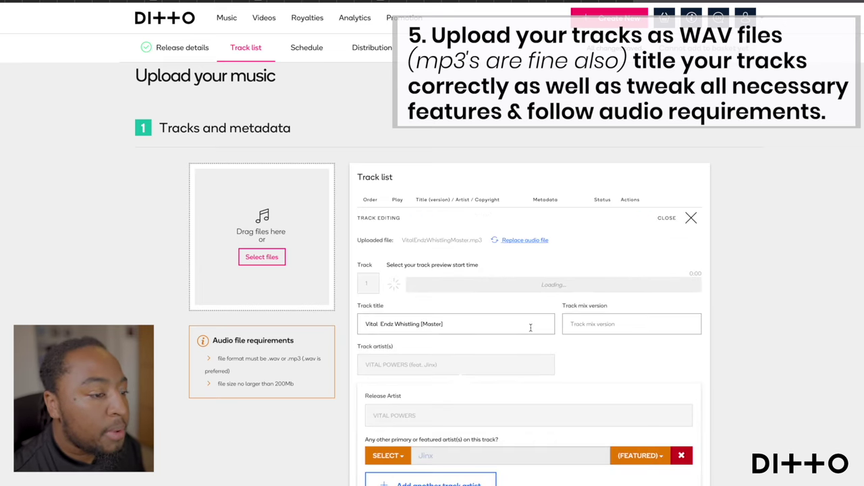
pyautogui.scroll(-1, 531, 328)
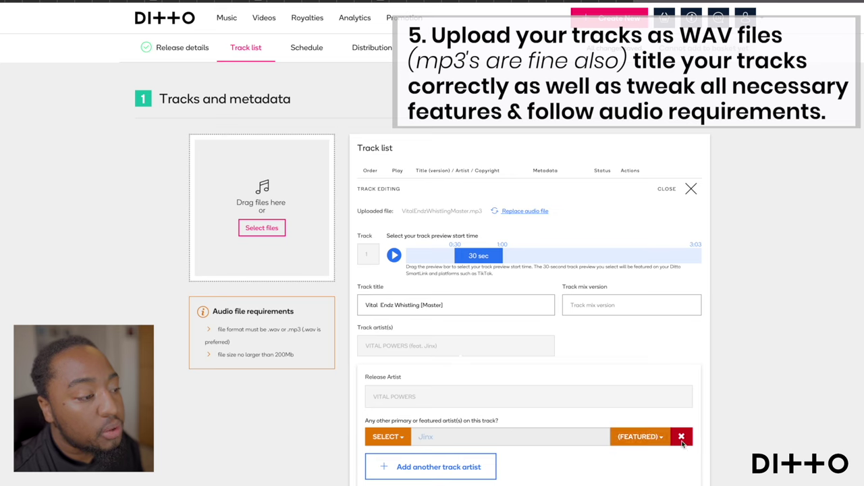
pyautogui.scroll(-2, 681, 438)
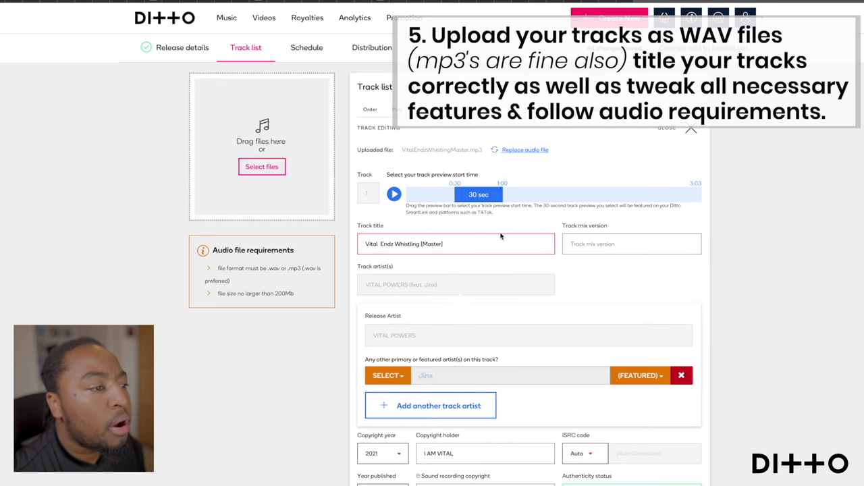
pyautogui.scroll(2, 511, 245)
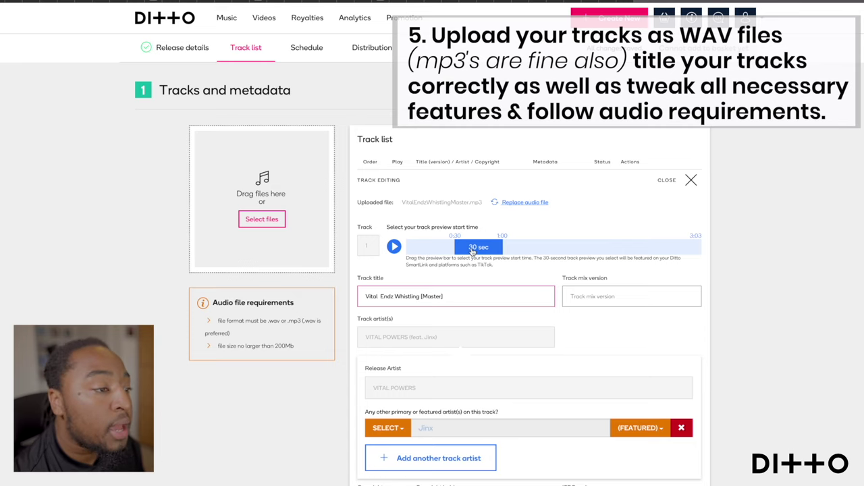
pyautogui.moveTo(420, 245); pyautogui.dragTo(514, 251)
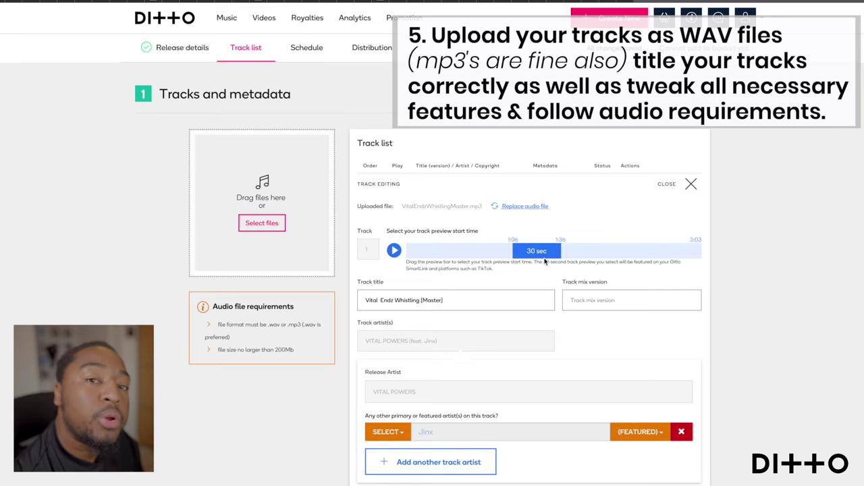
# - Replace the track title with 'Endz Whistling' and select the copyright holder text
pyautogui.scroll(-1, 541, 263)
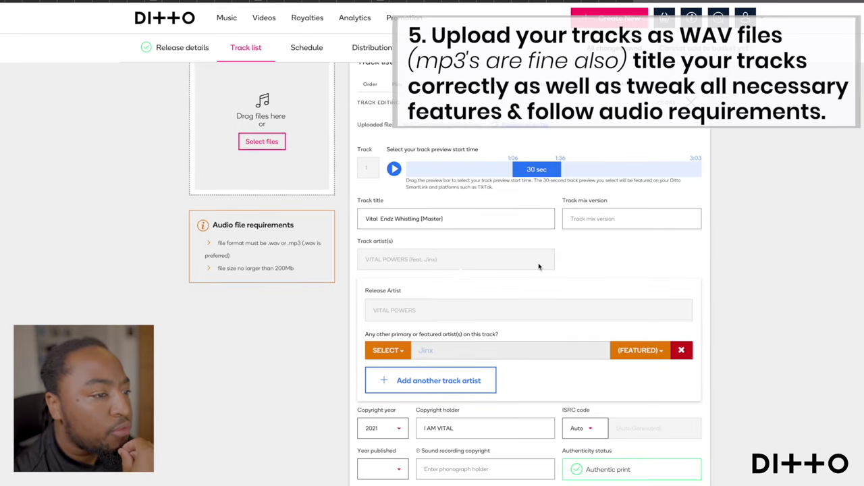
pyautogui.click(457, 218)
pyautogui.moveTo(461, 218); pyautogui.dragTo(321, 223)
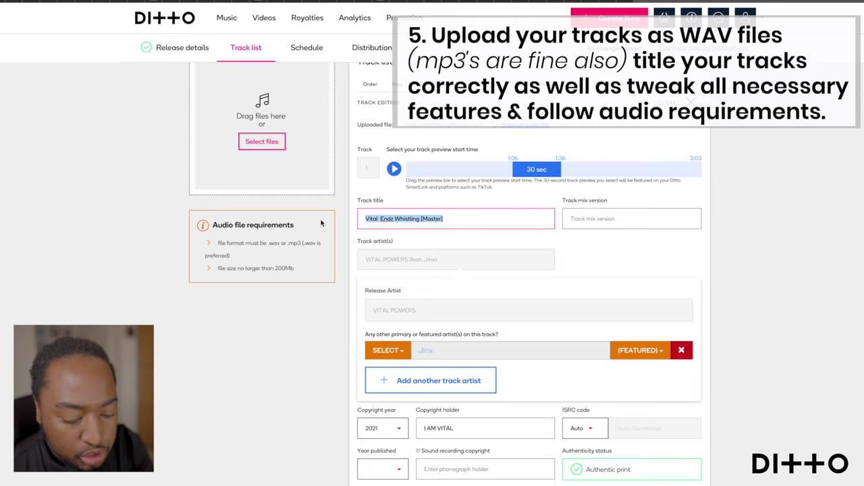
pyautogui.write('Endz Whistling')
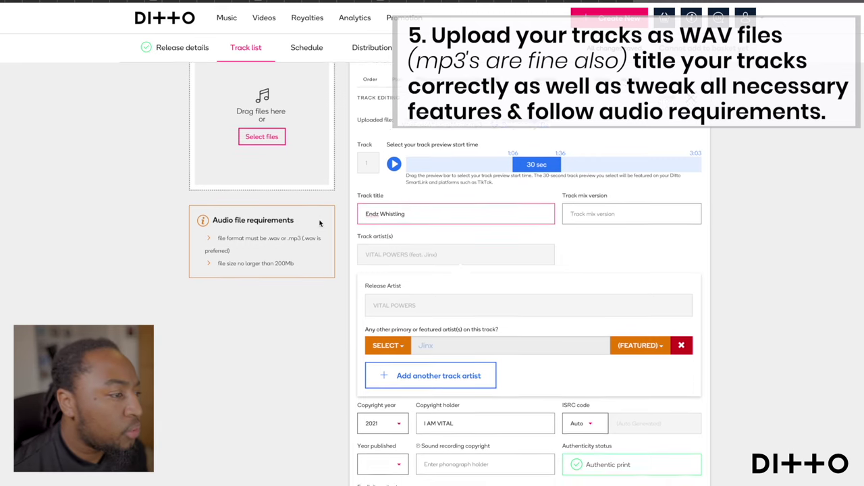
pyautogui.scroll(1, 595, 270)
pyautogui.click(594, 257)
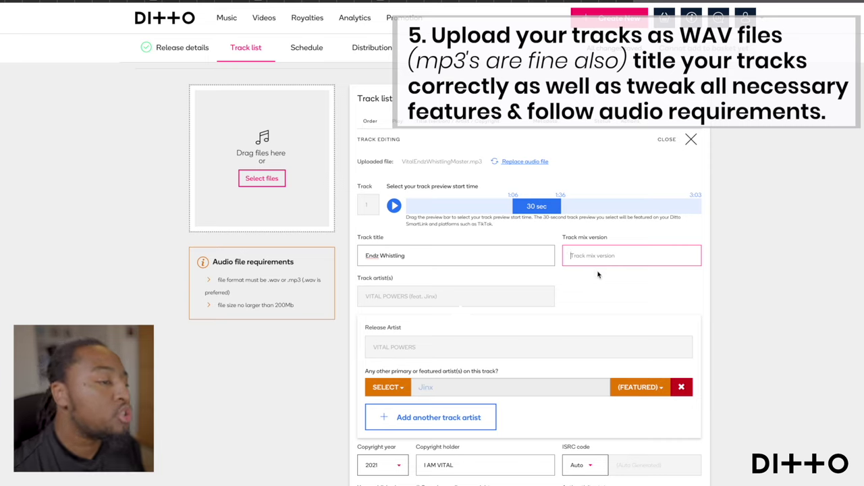
pyautogui.moveTo(415, 252); pyautogui.dragTo(367, 252)
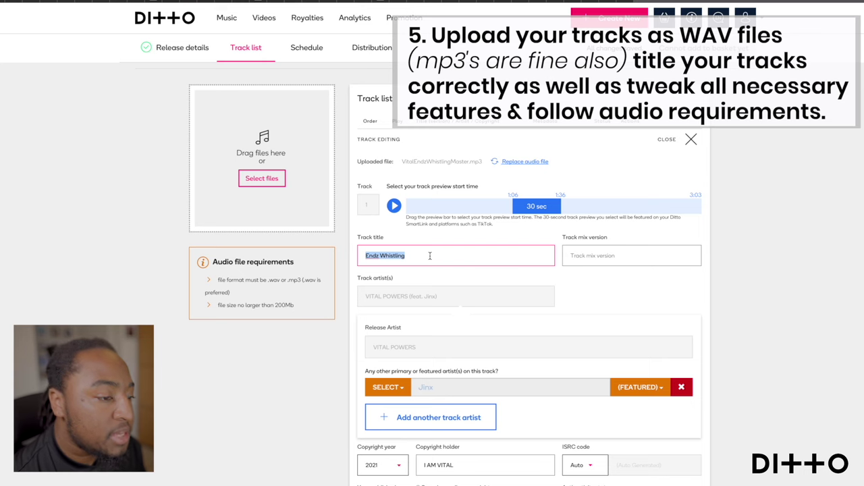
pyautogui.scroll(-2, 588, 305)
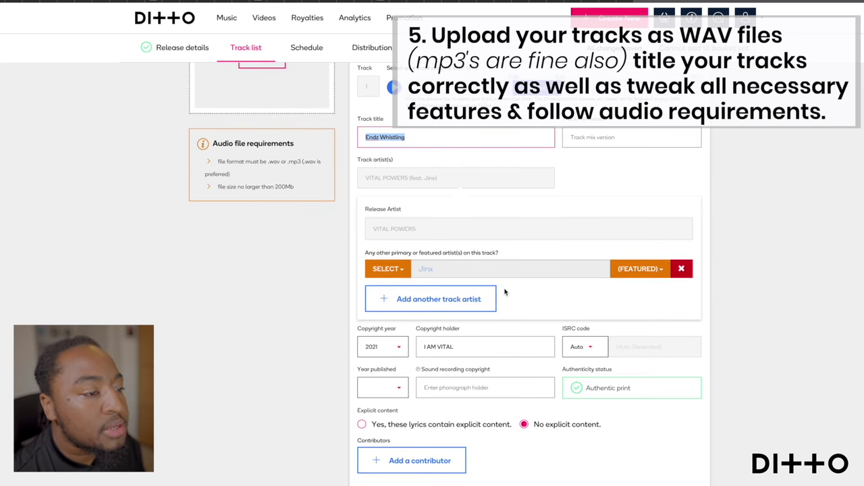
pyautogui.scroll(-1, 503, 291)
pyautogui.tripleClick(441, 306)
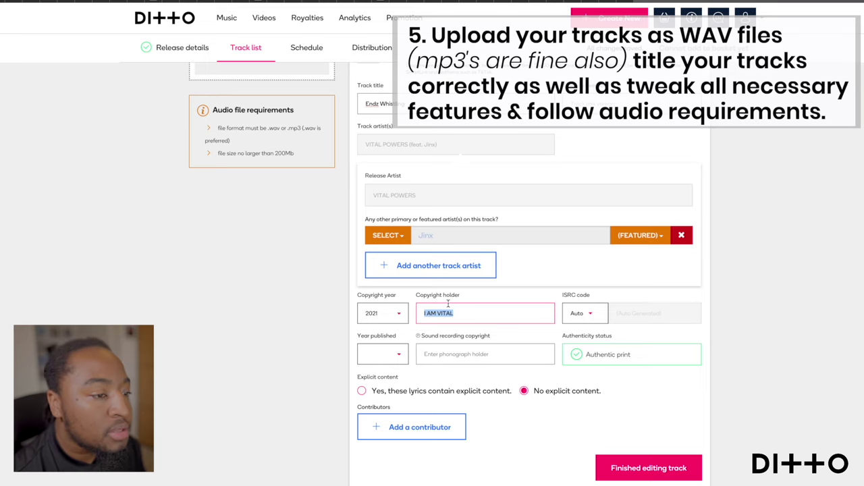
# - Keep copyright year 2021 and copy the holder name into Sound recording copyright
pyautogui.click(382, 318)
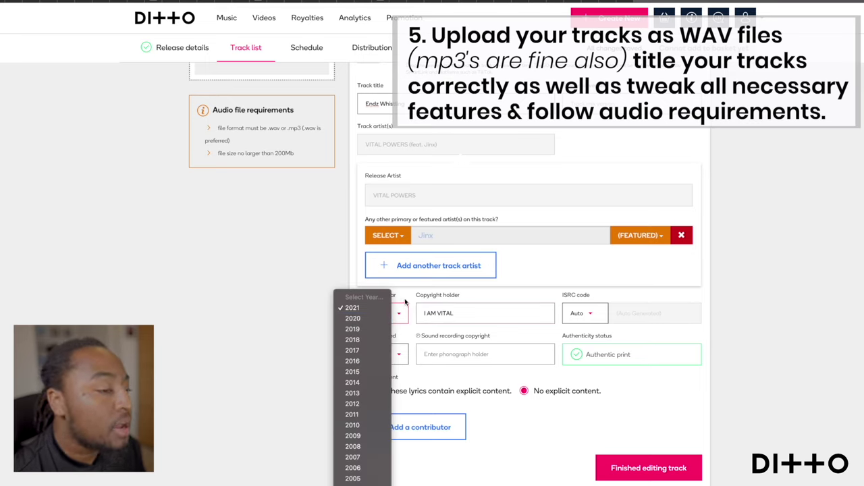
pyautogui.click(406, 302)
pyautogui.click(391, 354)
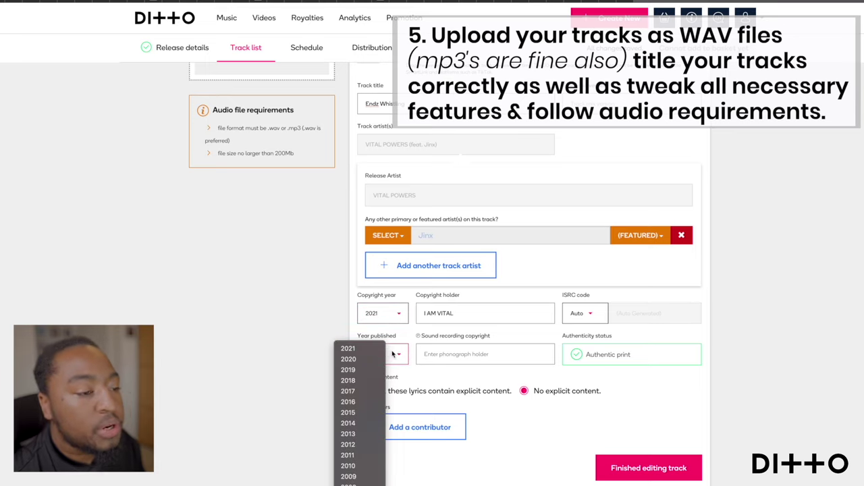
pyautogui.click(445, 382)
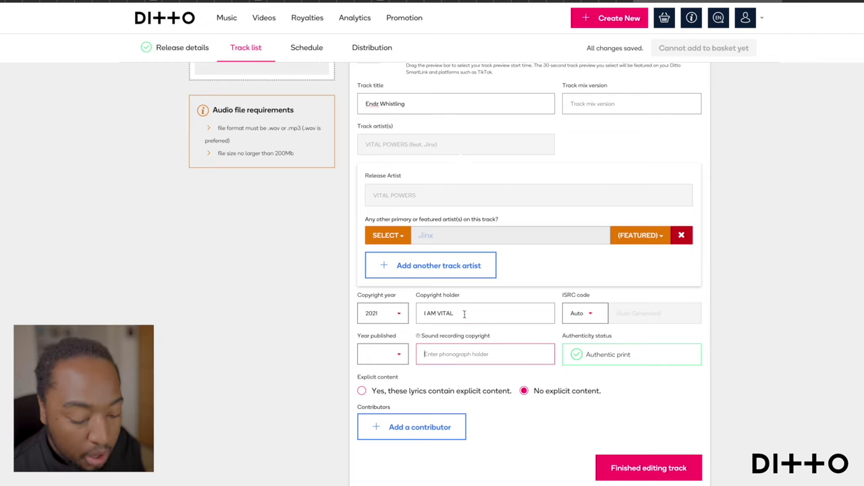
pyautogui.moveTo(465, 315); pyautogui.dragTo(359, 312)
pyautogui.hotkey('ctrl', 'c')
pyautogui.click(449, 353)
pyautogui.hotkey('ctrl', 'v')
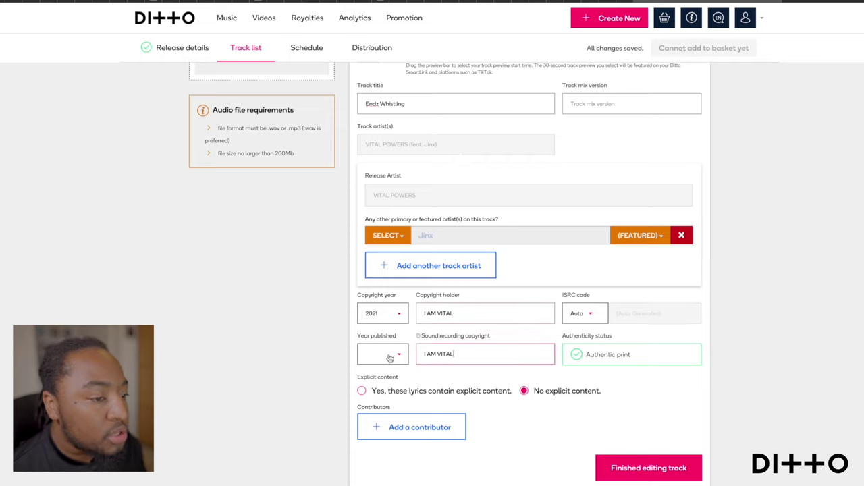
# - Set the year published to 2021 and review the ISRC code options
pyautogui.click(383, 354)
pyautogui.click(365, 350)
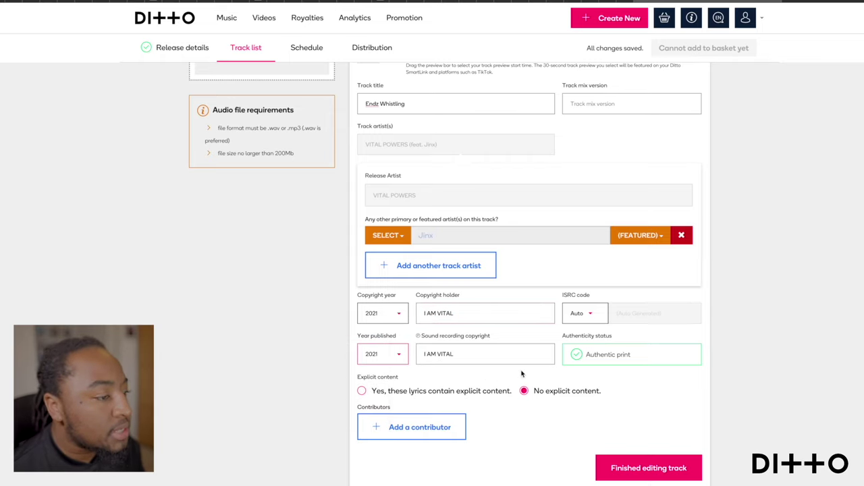
pyautogui.click(603, 313)
pyautogui.click(635, 325)
pyautogui.click(585, 313)
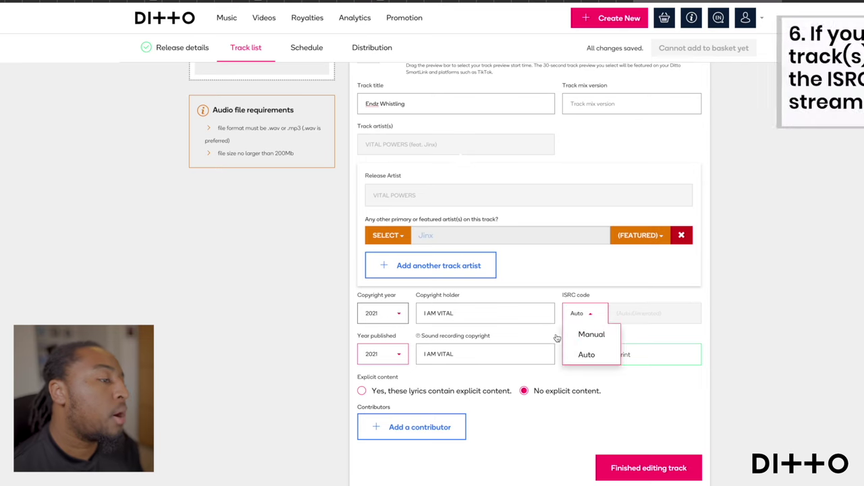
pyautogui.click(579, 353)
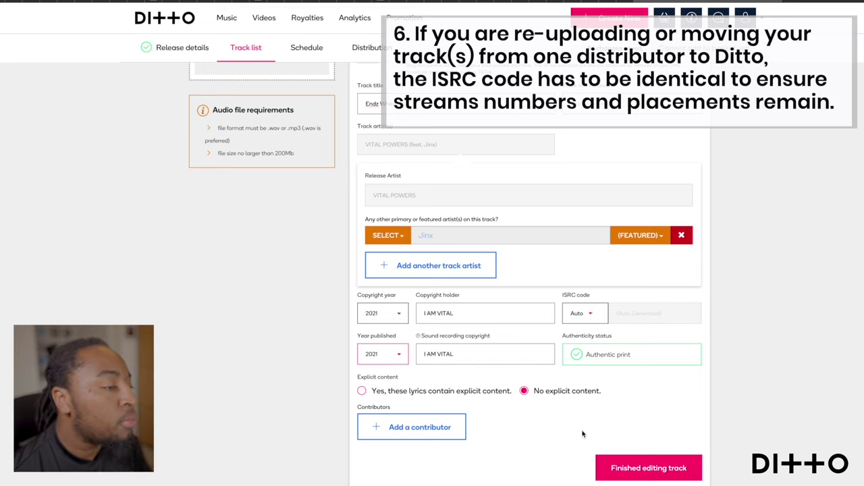
pyautogui.click(590, 319)
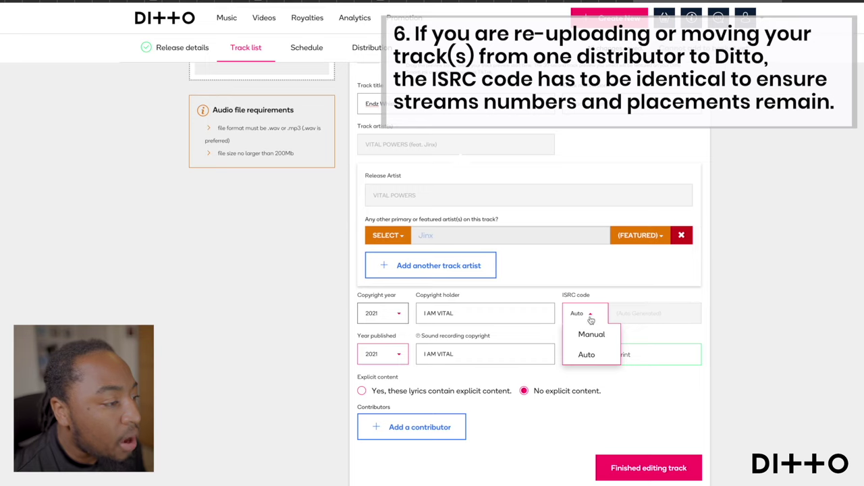
pyautogui.click(592, 333)
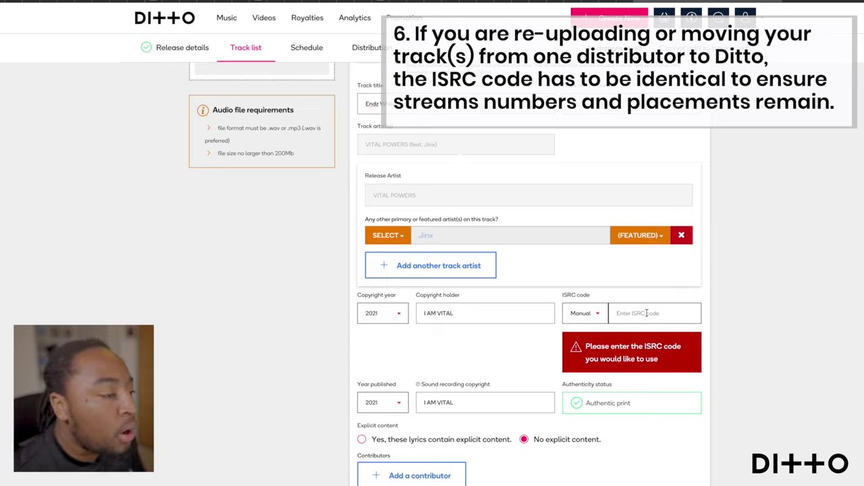
pyautogui.click(592, 316)
pyautogui.click(587, 353)
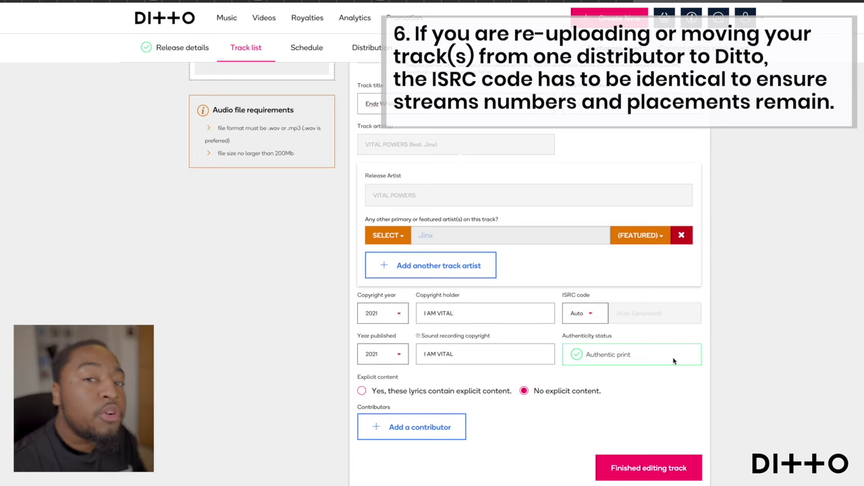
pyautogui.scroll(-1, 668, 358)
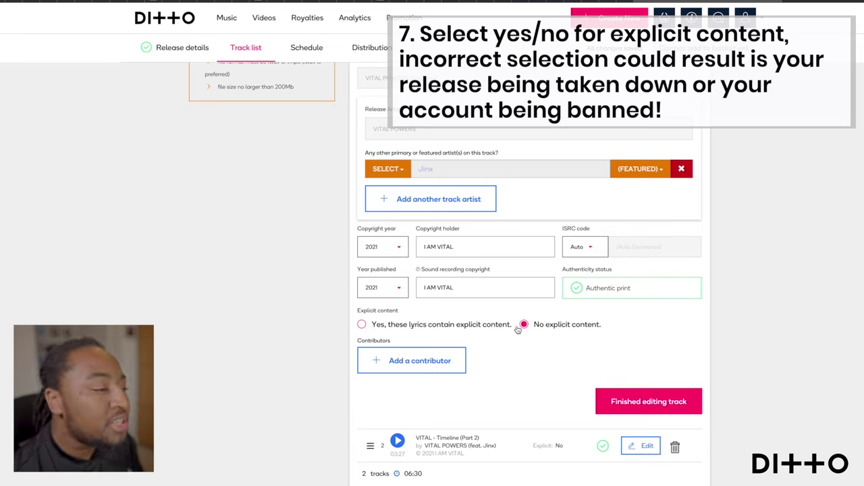
# - Add a contributor, browse the contributor roles, and finish editing the track
pyautogui.click(399, 359)
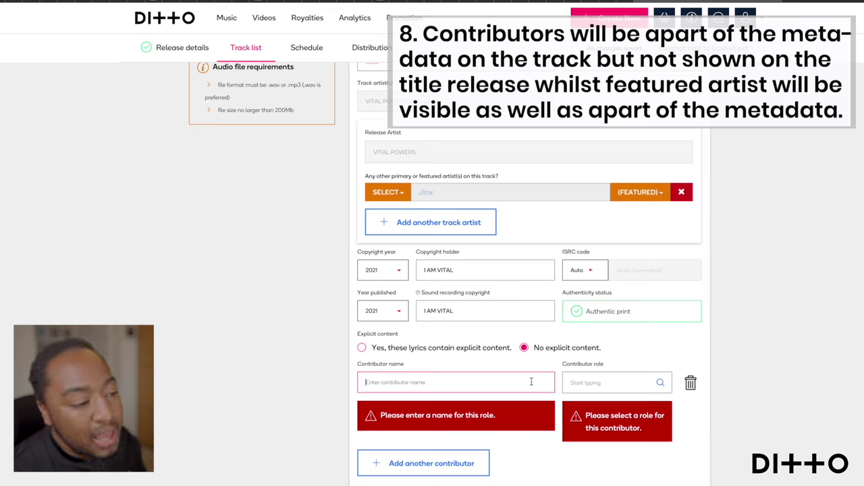
pyautogui.click(601, 385)
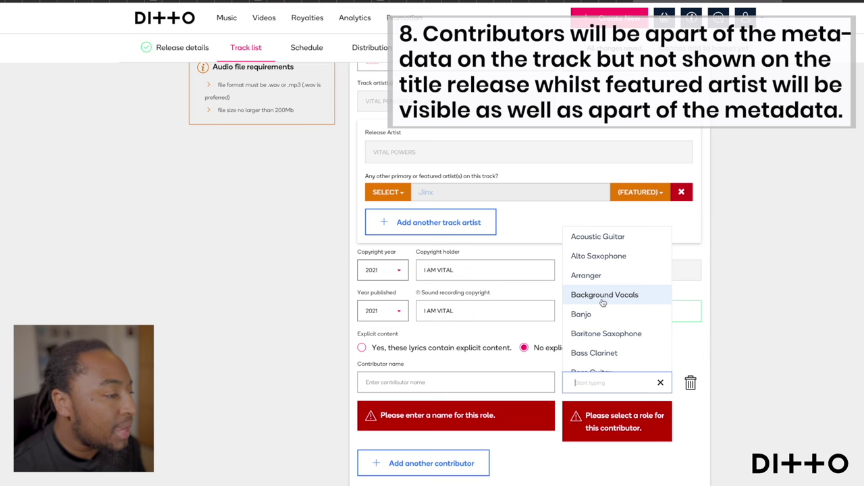
pyautogui.scroll(-2, 460, 244)
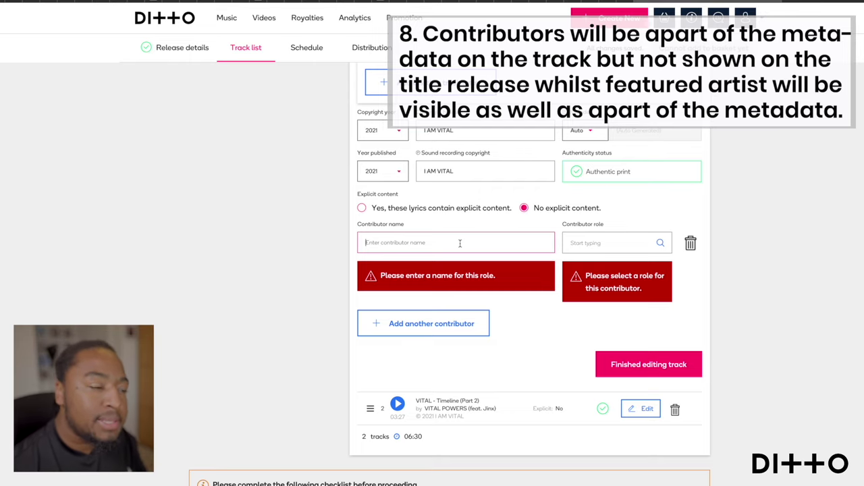
pyautogui.scroll(2, 473, 229)
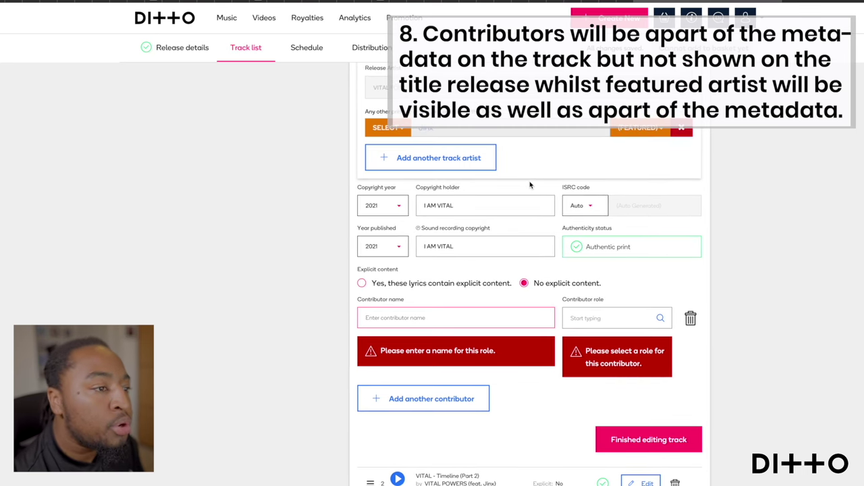
pyautogui.scroll(1, 507, 180)
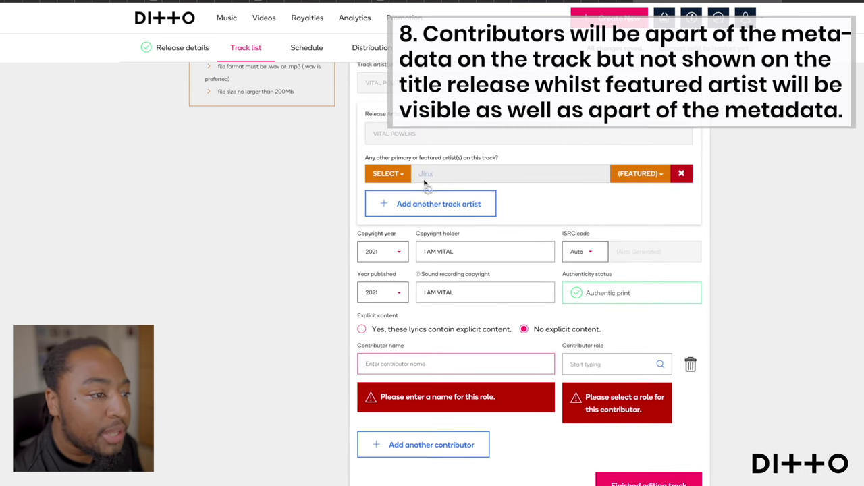
pyautogui.scroll(-1, 426, 169)
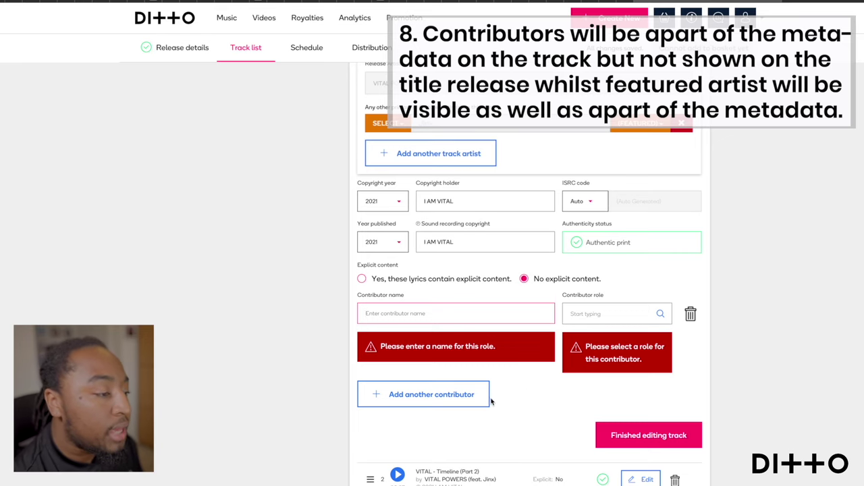
pyautogui.scroll(-1, 487, 402)
pyautogui.click(622, 409)
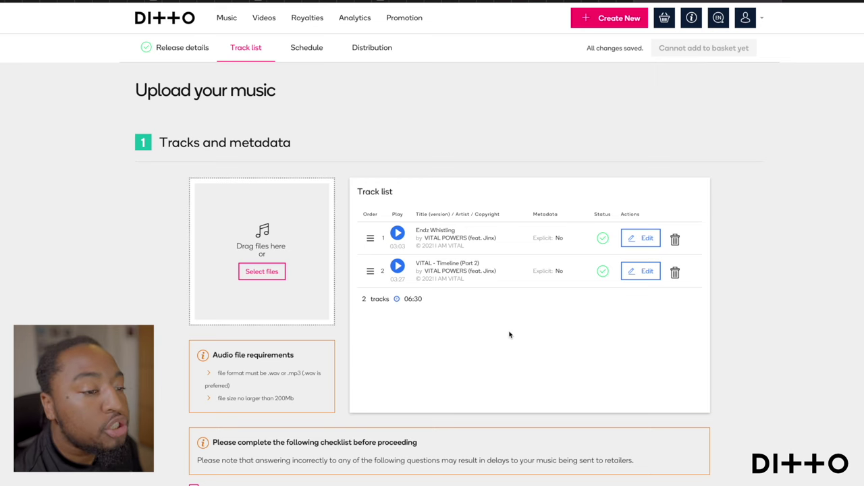
# - Tick the explicit-labelling, distribution-rights and artist-name confirmations
pyautogui.scroll(-3, 507, 332)
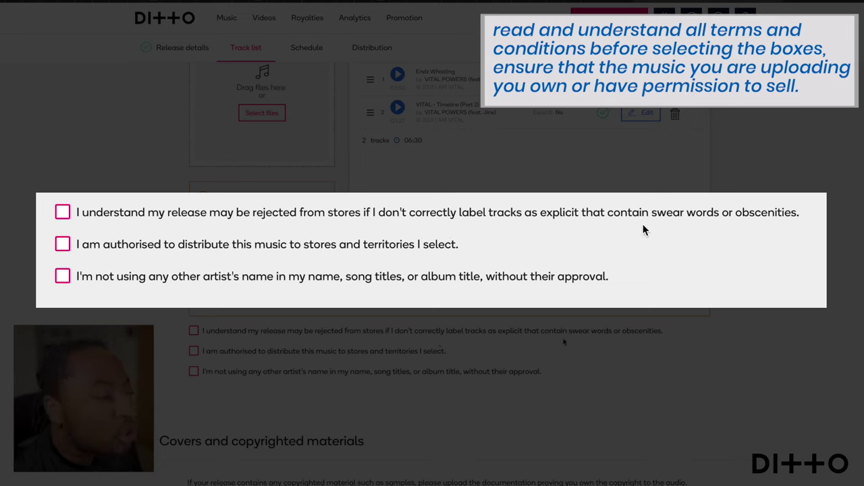
pyautogui.click(80, 212)
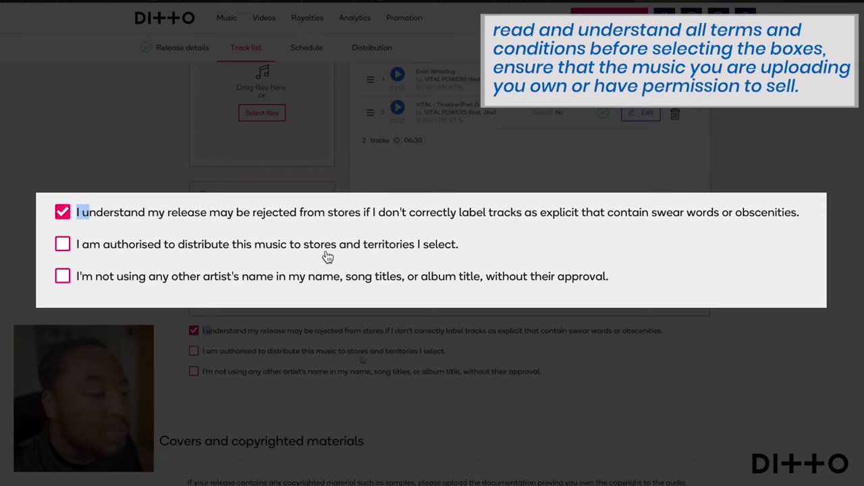
pyautogui.click(194, 351)
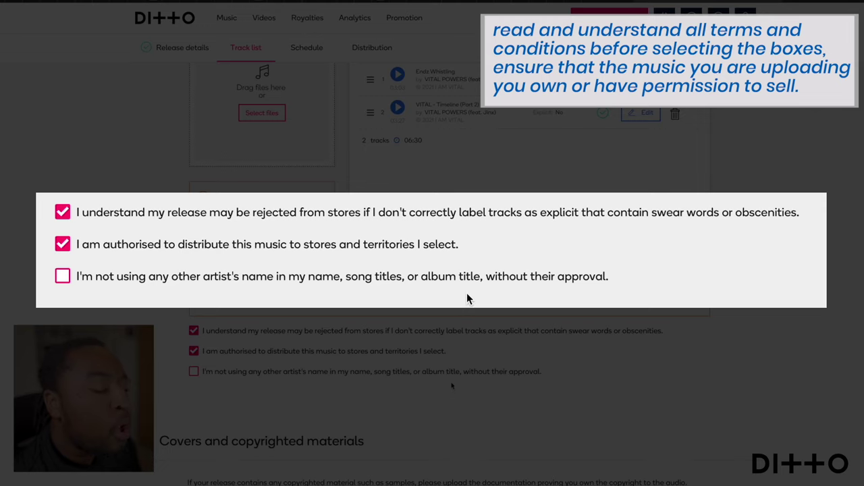
pyautogui.click(64, 279)
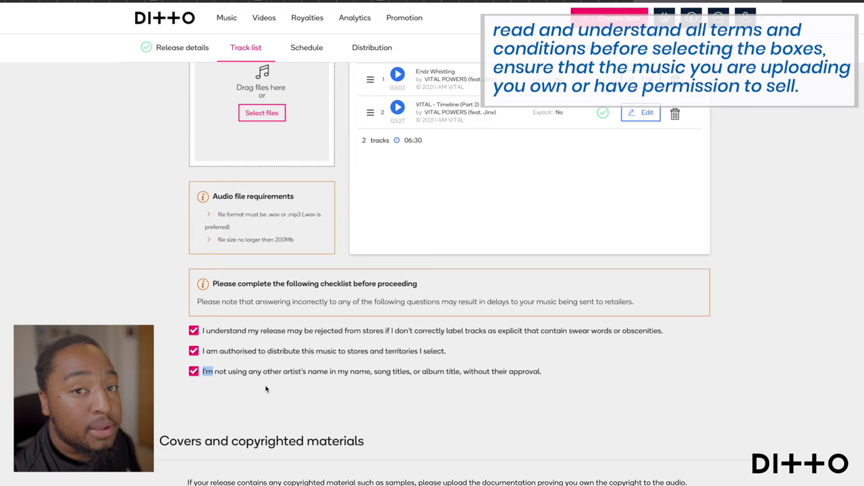
# - Continue without uploading copyright documentation and proceed to the Schedule step
pyautogui.scroll(-3, 262, 365)
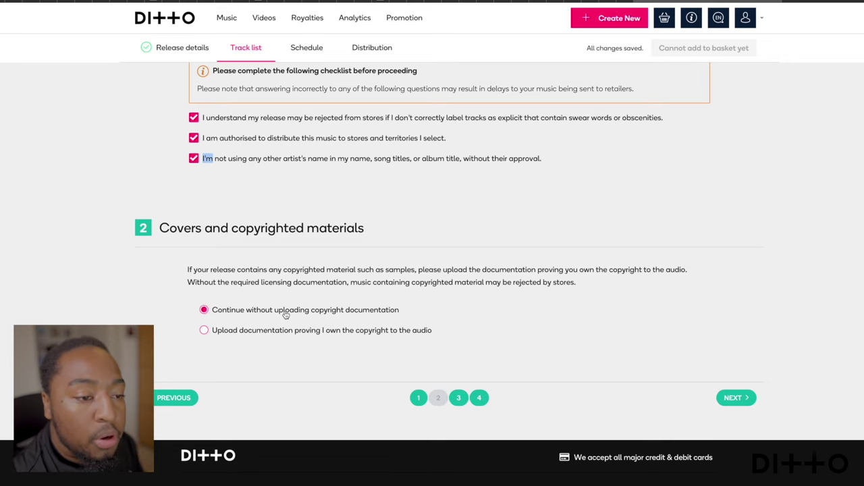
pyautogui.doubleClick(220, 330)
pyautogui.scroll(-2, 331, 392)
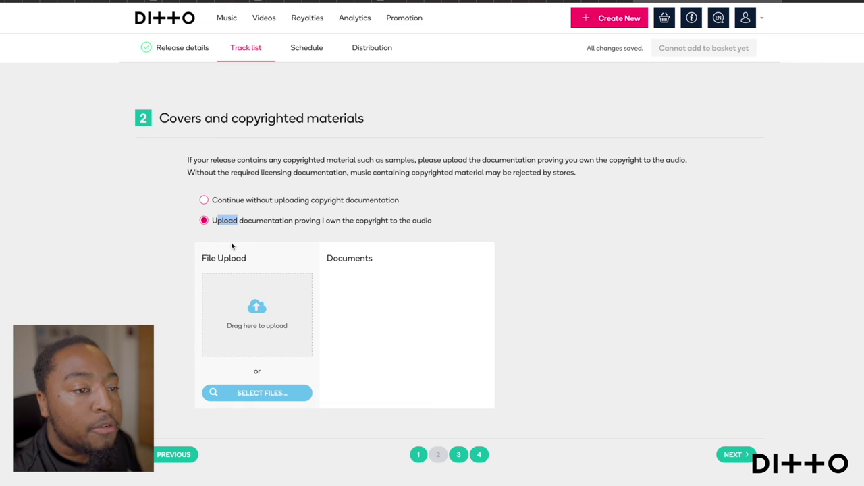
pyautogui.click(204, 200)
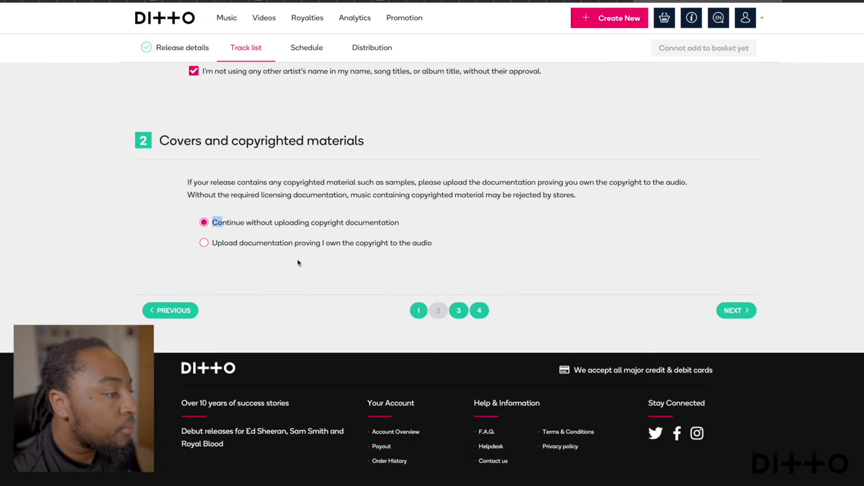
pyautogui.click(738, 312)
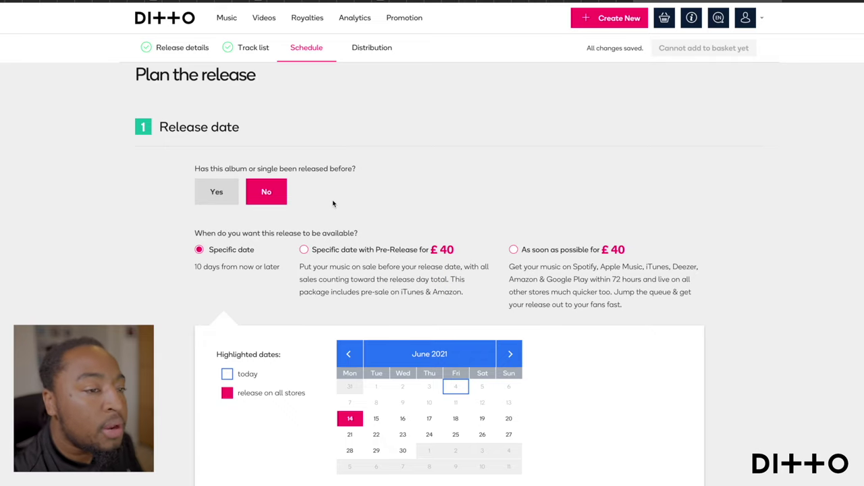
pyautogui.click(219, 192)
pyautogui.click(283, 272)
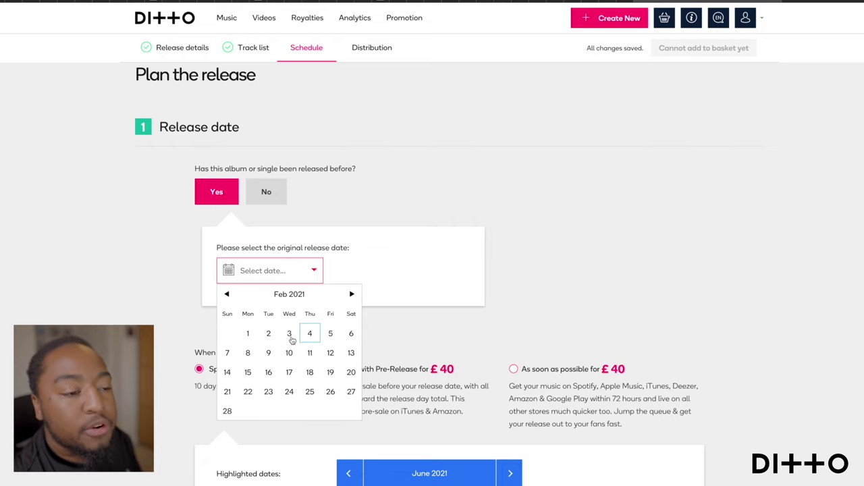
pyautogui.click(290, 335)
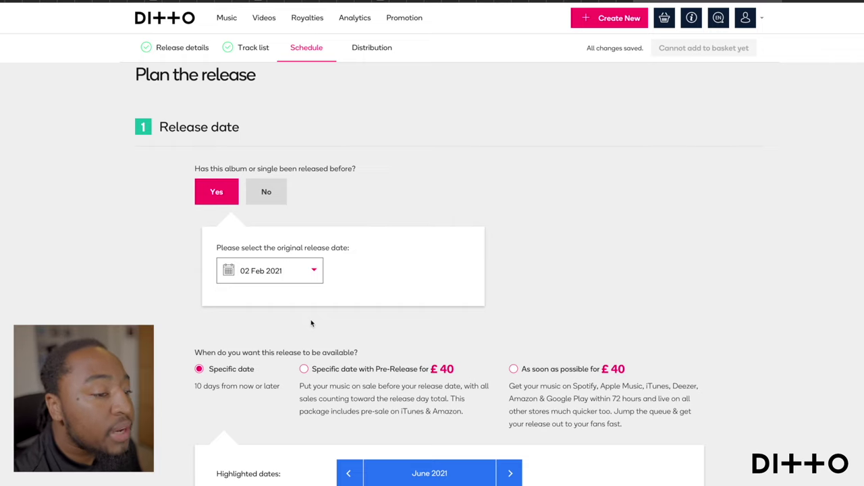
pyautogui.scroll(-1, 315, 323)
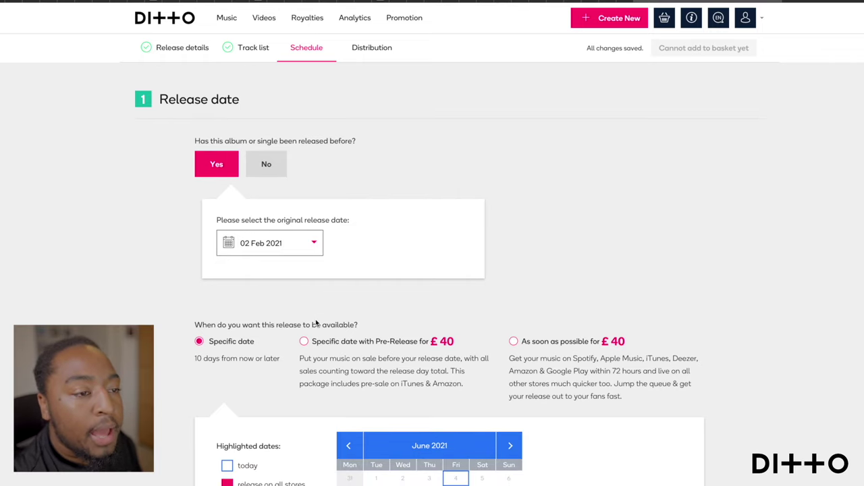
pyautogui.click(267, 169)
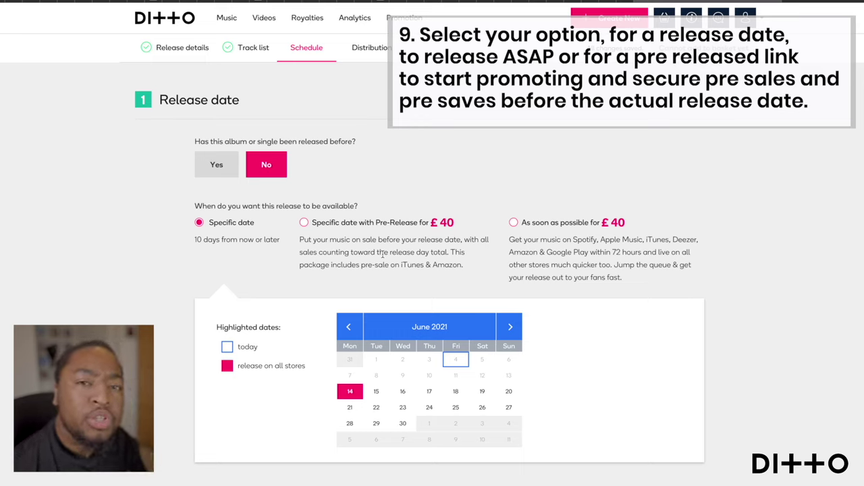
# - Set the release to a specific date, Friday 23 July 2021, instead of as soon as possible
pyautogui.click(516, 239)
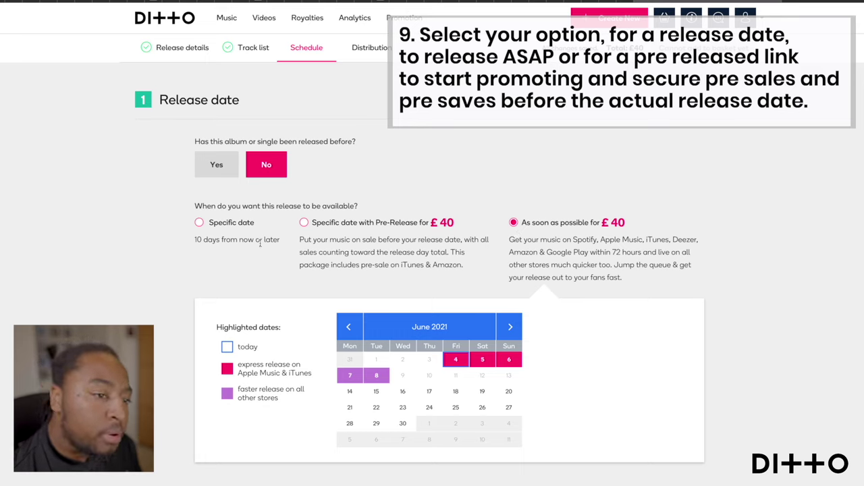
pyautogui.click(199, 223)
pyautogui.scroll(-1, 473, 318)
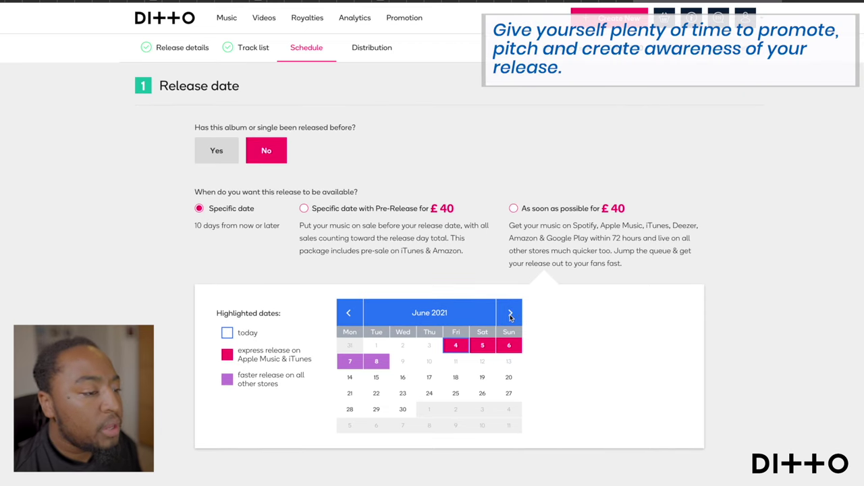
pyautogui.click(510, 314)
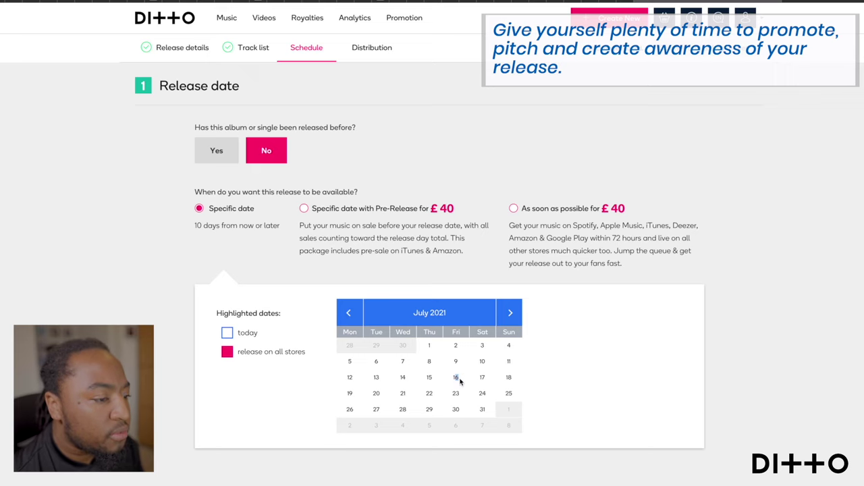
pyautogui.click(458, 391)
pyautogui.scroll(-2, 465, 374)
pyautogui.scroll(-2, 464, 375)
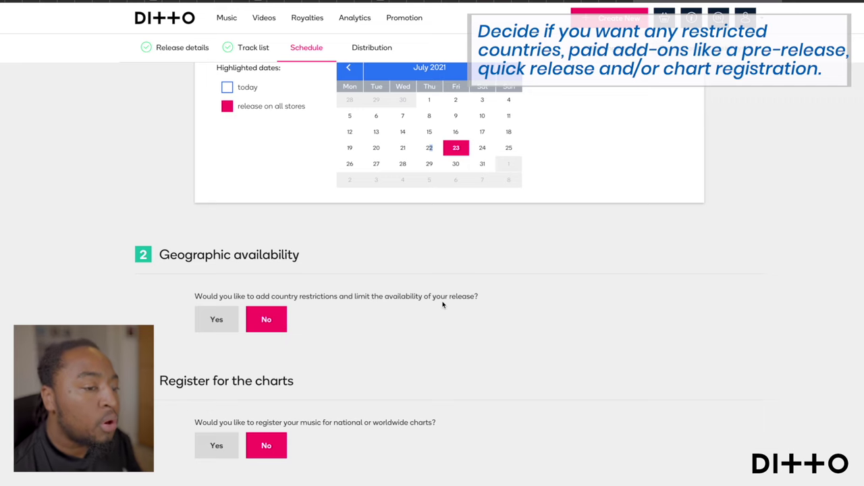
# - Set both geographic restrictions and chart registration to No, then proceed to Distribution
pyautogui.click(219, 323)
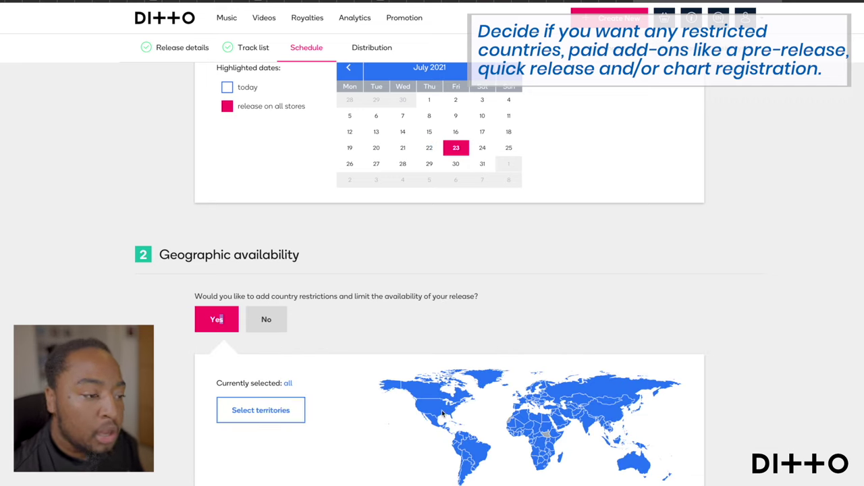
pyautogui.click(266, 320)
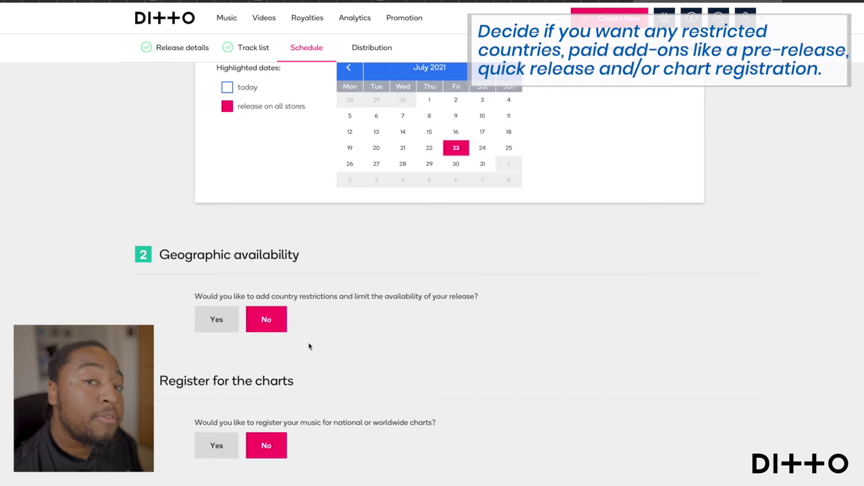
pyautogui.scroll(-2, 231, 320)
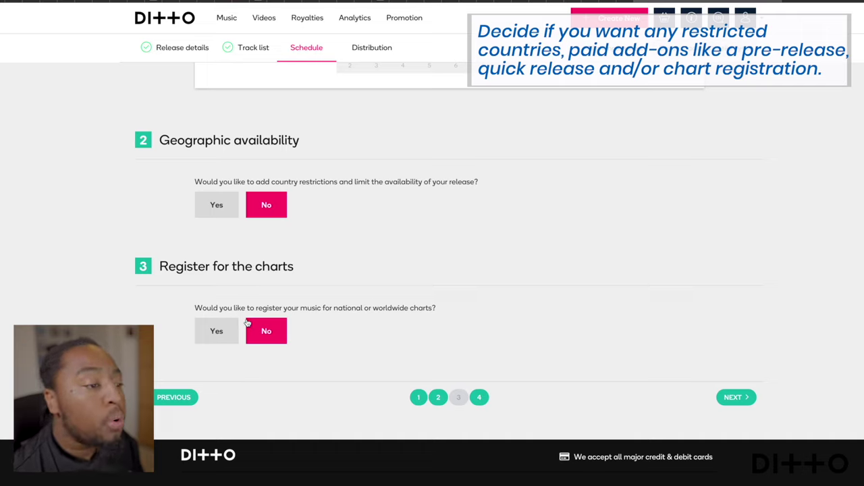
pyautogui.click(221, 334)
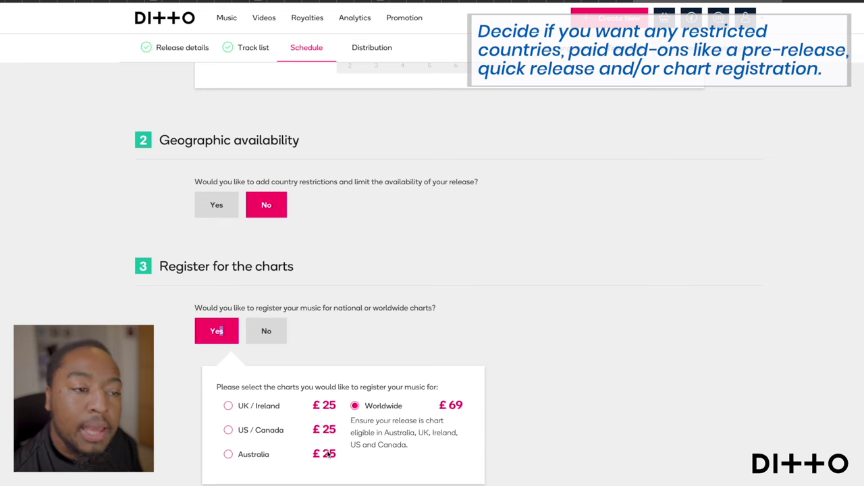
pyautogui.scroll(-2, 328, 455)
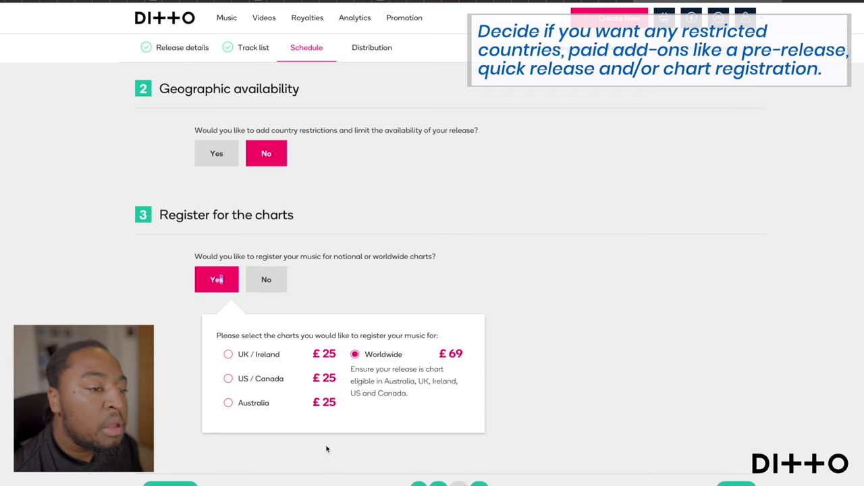
pyautogui.click(268, 275)
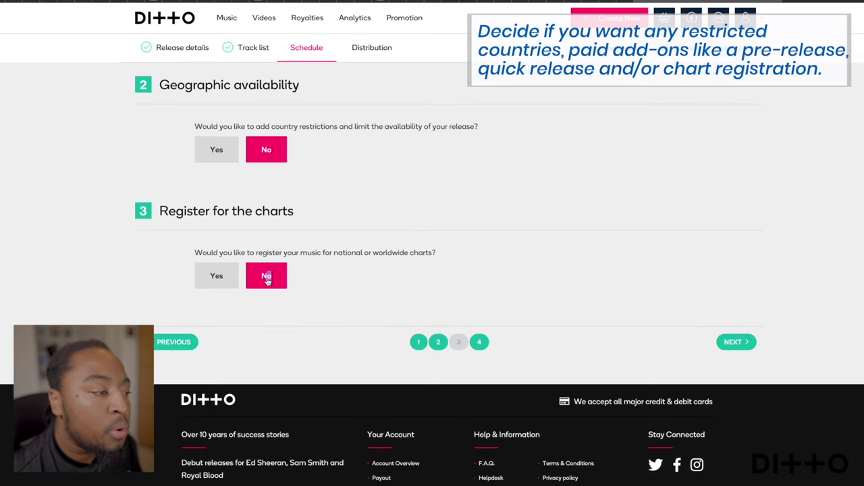
pyautogui.click(736, 342)
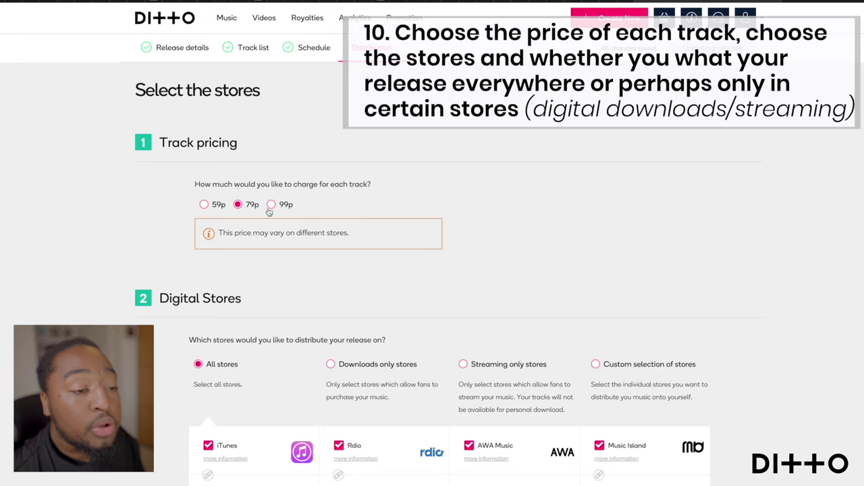
# - Set the track price to 99p after trying 59p and 79p
pyautogui.click(204, 205)
pyautogui.click(271, 206)
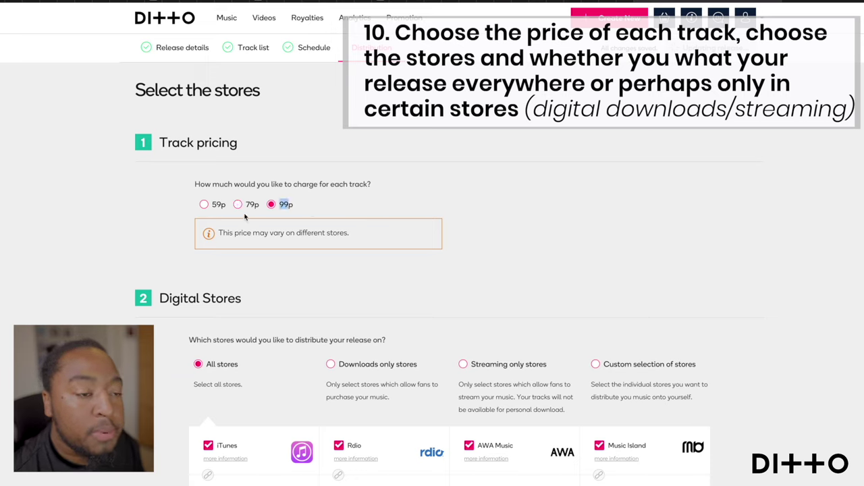
pyautogui.click(238, 204)
pyautogui.click(272, 208)
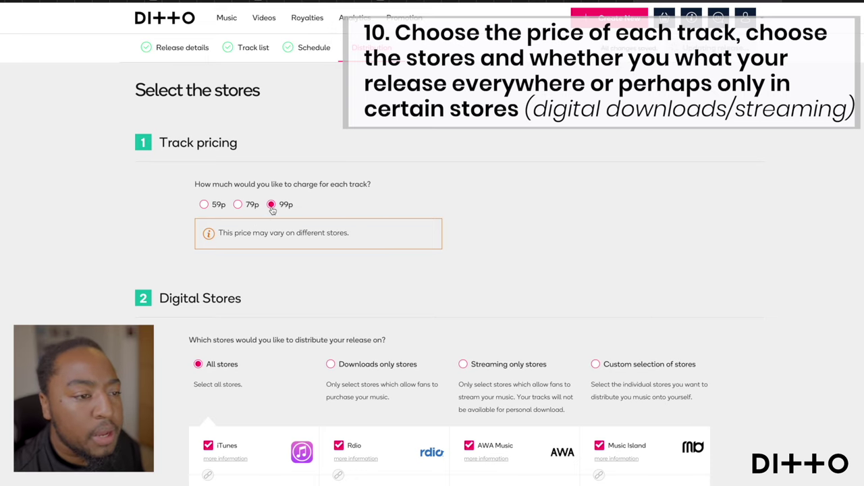
pyautogui.scroll(-2, 290, 260)
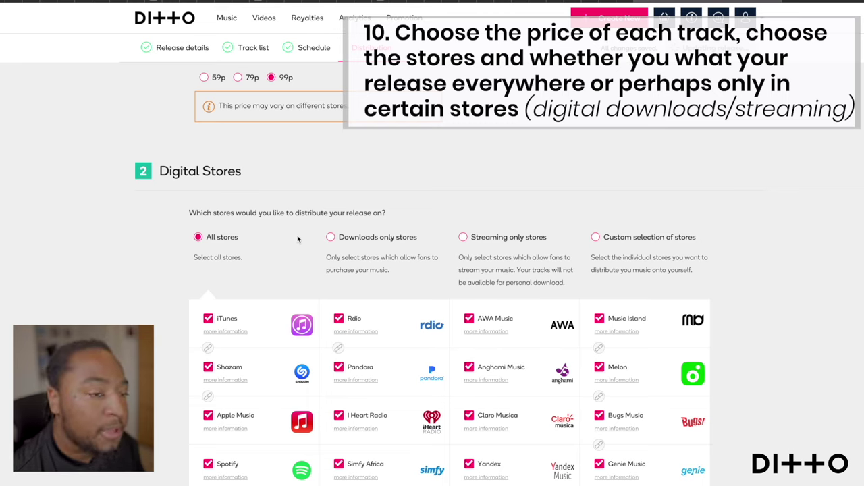
pyautogui.scroll(-1, 298, 240)
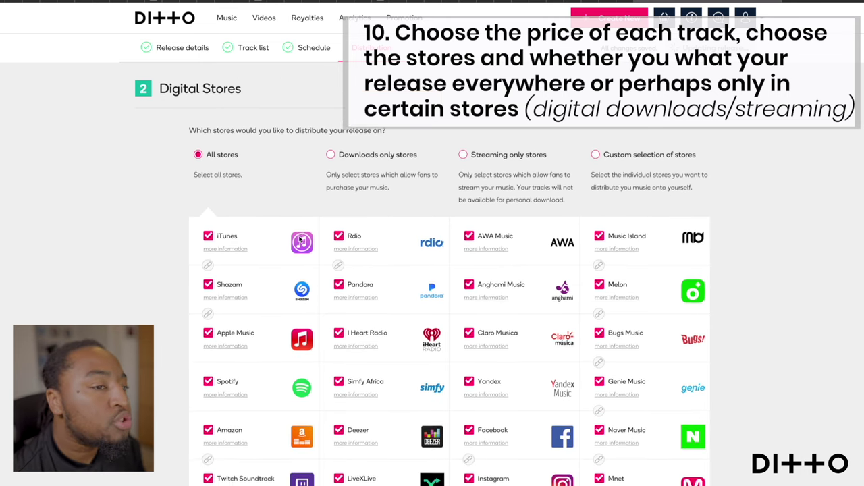
pyautogui.scroll(1, 289, 165)
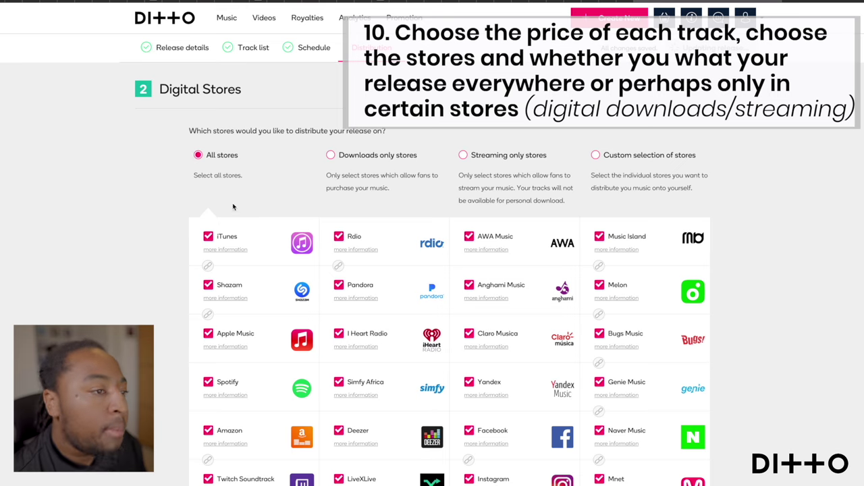
# - Choose All stores for distribution after trying the download, streaming and manual options
pyautogui.click(331, 156)
pyautogui.click(463, 157)
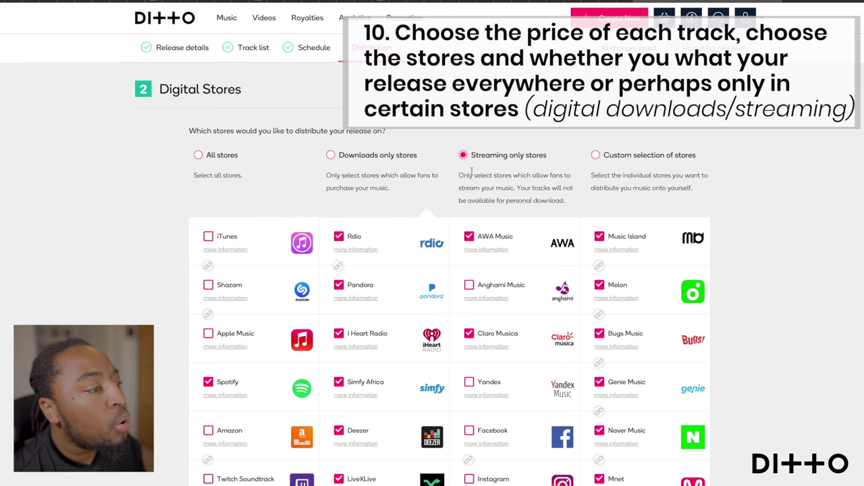
pyautogui.click(595, 155)
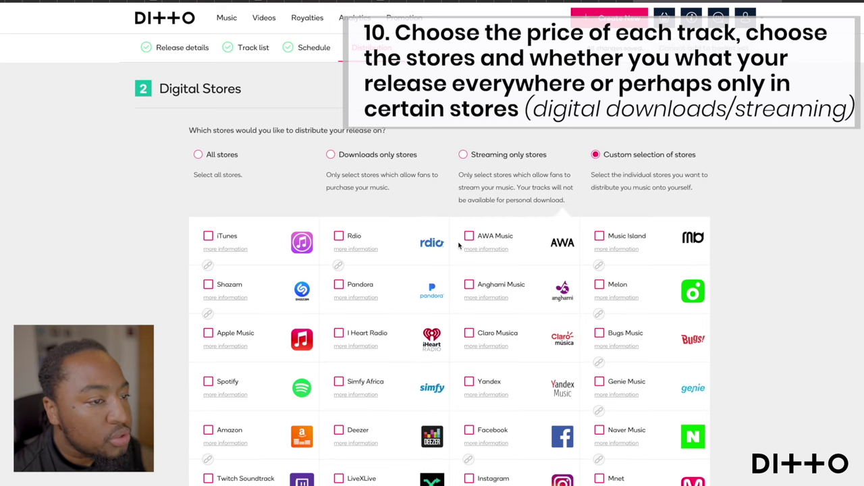
pyautogui.click(200, 155)
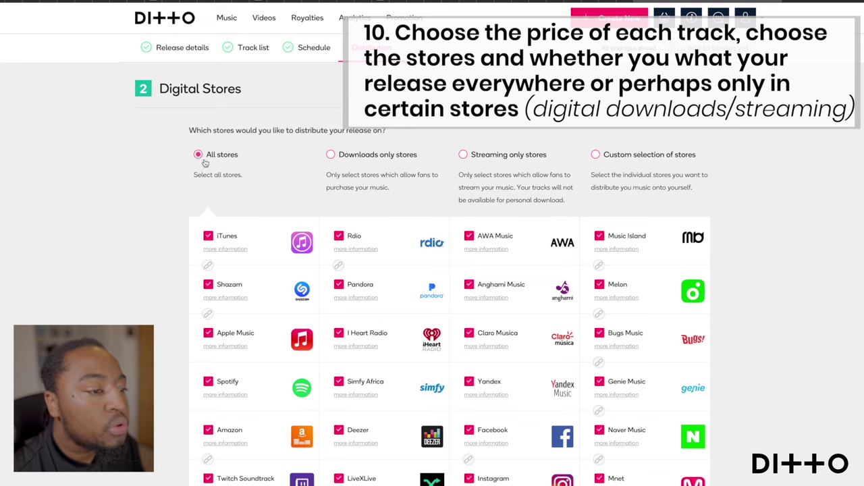
pyautogui.scroll(-5, 318, 179)
pyautogui.scroll(-5, 319, 181)
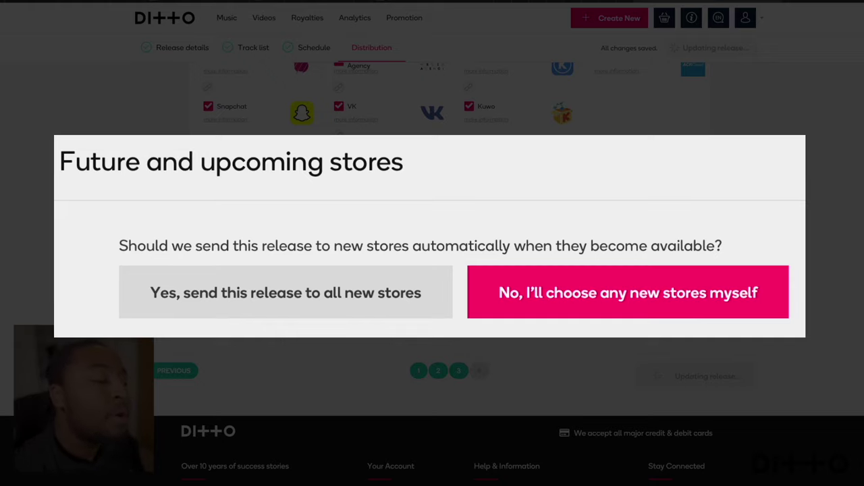
# - Set Future and upcoming stores to 'Yes, send this release to all new stores'
pyautogui.scroll(1, 329, 350)
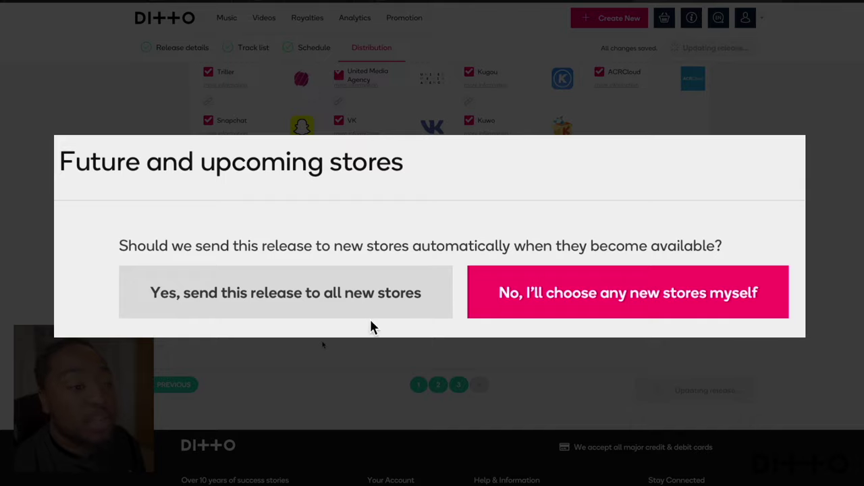
pyautogui.click(287, 297)
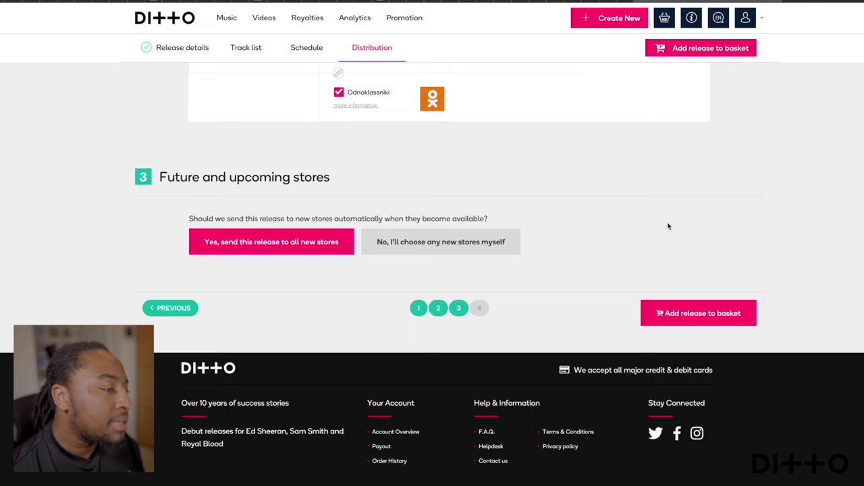
# - Add the release to the basket with Release Express (£40) and Worldwide Charts Registration (£69)
pyautogui.click(694, 309)
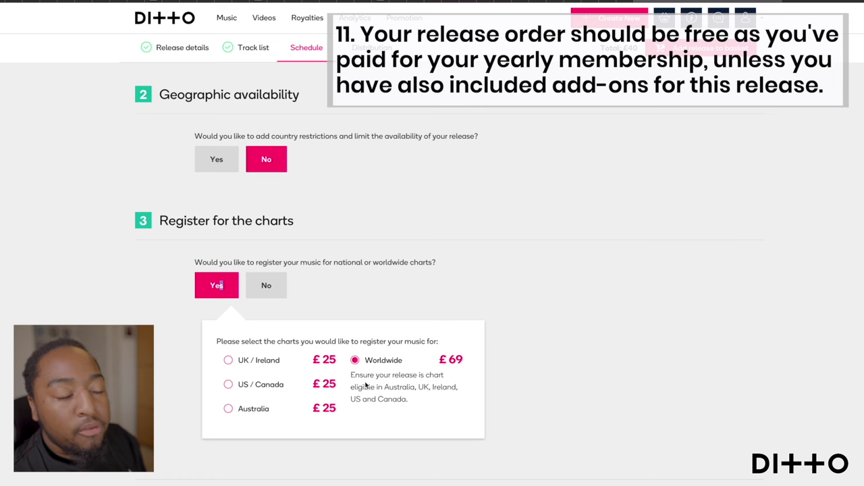
pyautogui.scroll(8, 374, 319)
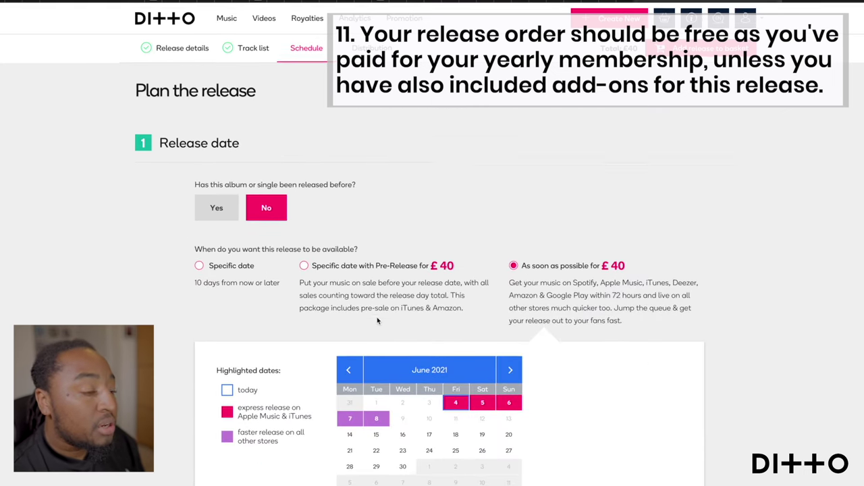
pyautogui.scroll(-10, 585, 292)
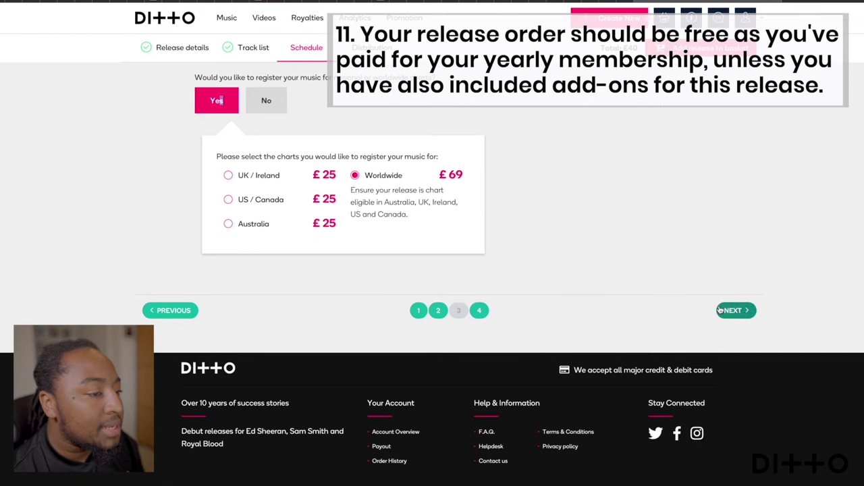
pyautogui.click(733, 310)
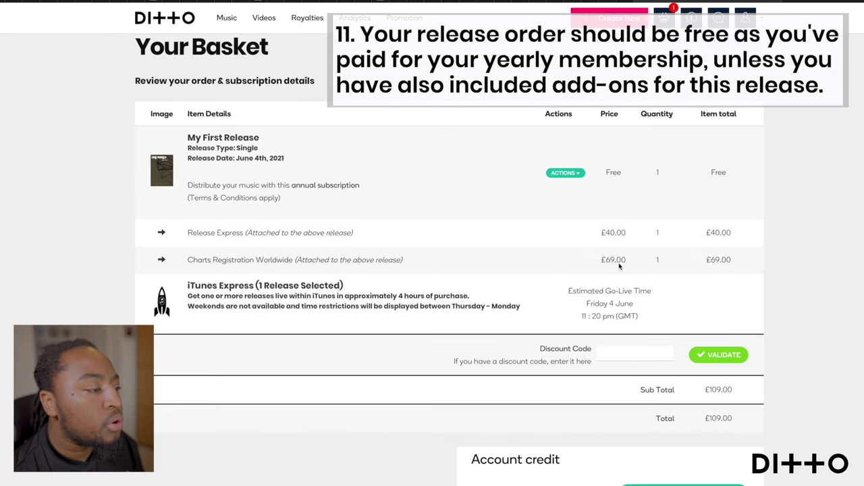
# - Scroll through the basket to review the £109.00 total, £90.00 account credit and payment options
pyautogui.scroll(-1, 726, 283)
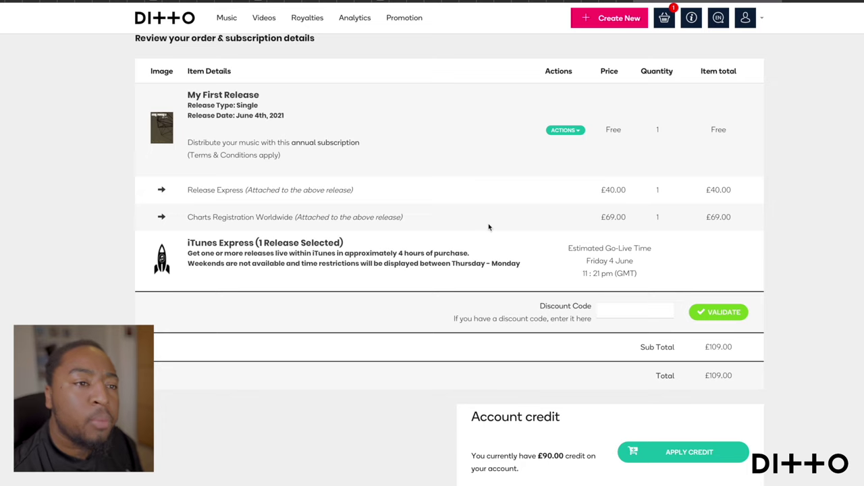
pyautogui.scroll(-5, 489, 212)
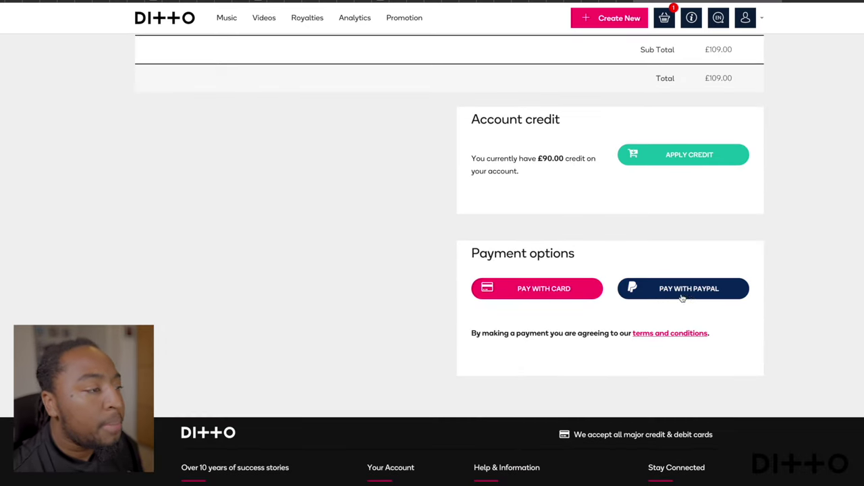
pyautogui.scroll(2, 675, 257)
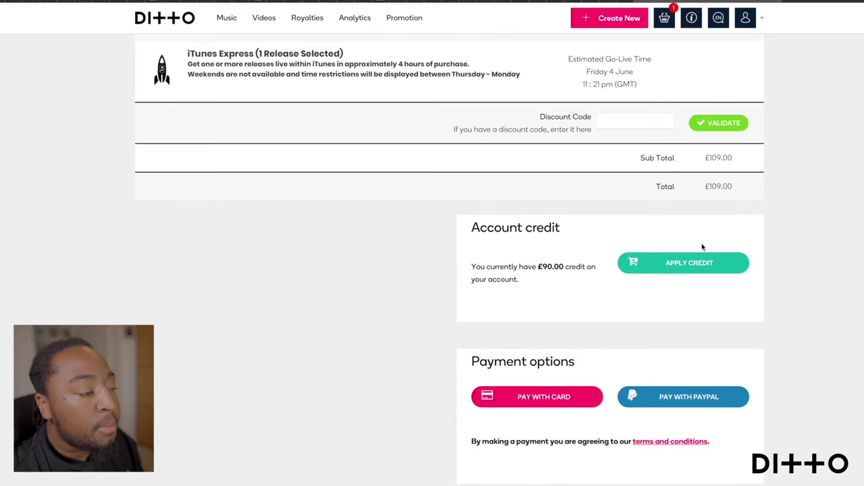
pyautogui.scroll(4, 677, 270)
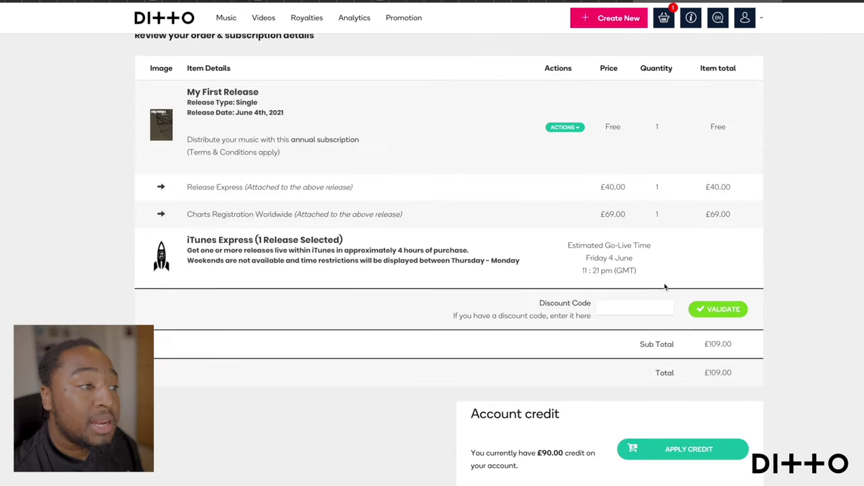